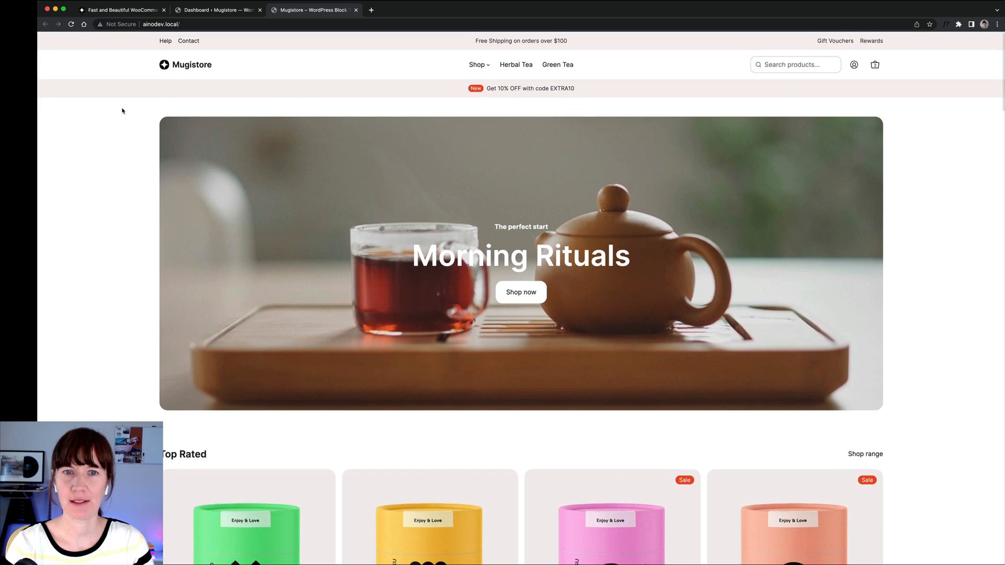
# Step: Look through the shop homepage's sections, from the hero banner through the FAQ and gift vouchers down to the footer
pyautogui.scroll(-20, 118, 114)
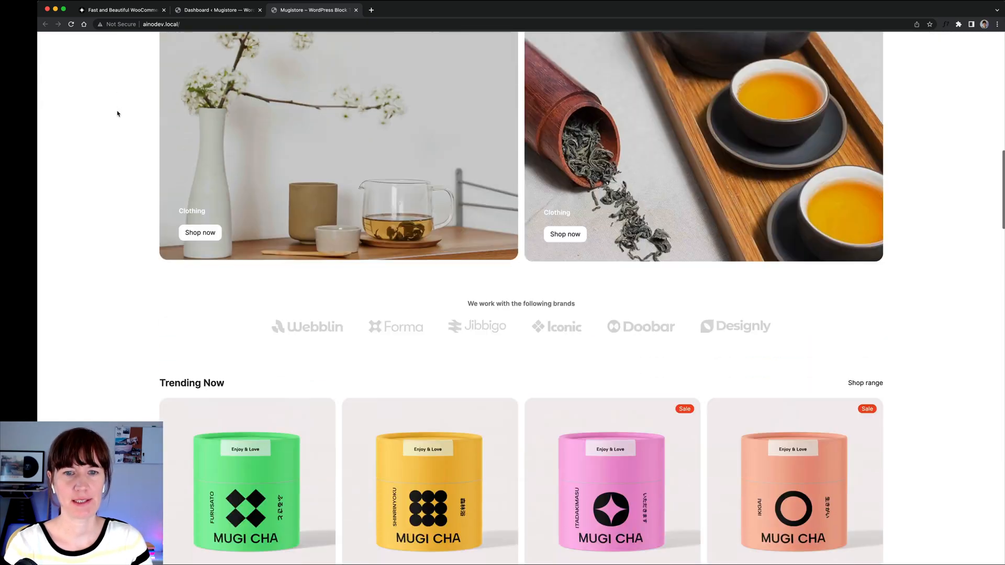
pyautogui.scroll(-15, 118, 115)
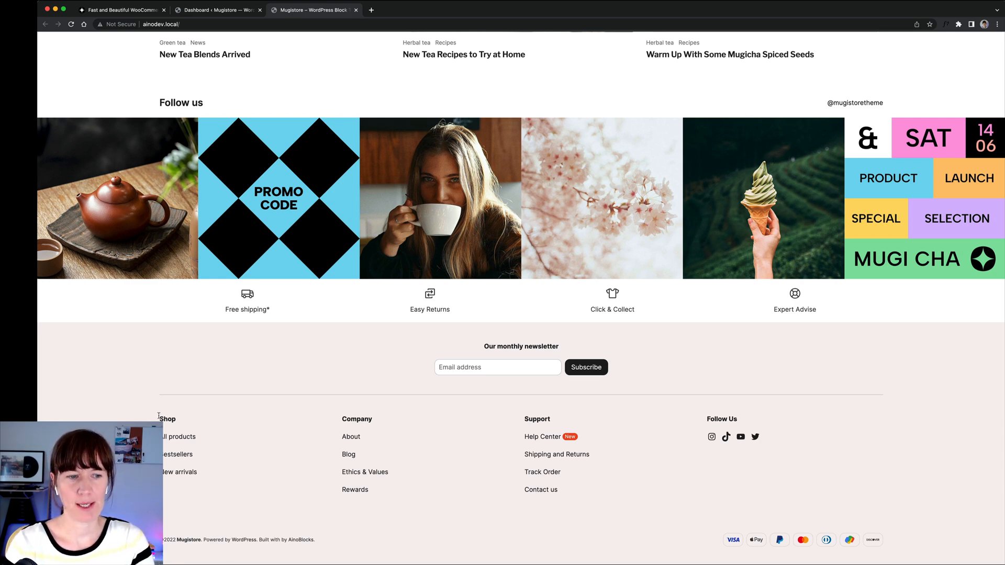
pyautogui.scroll(3, 136, 413)
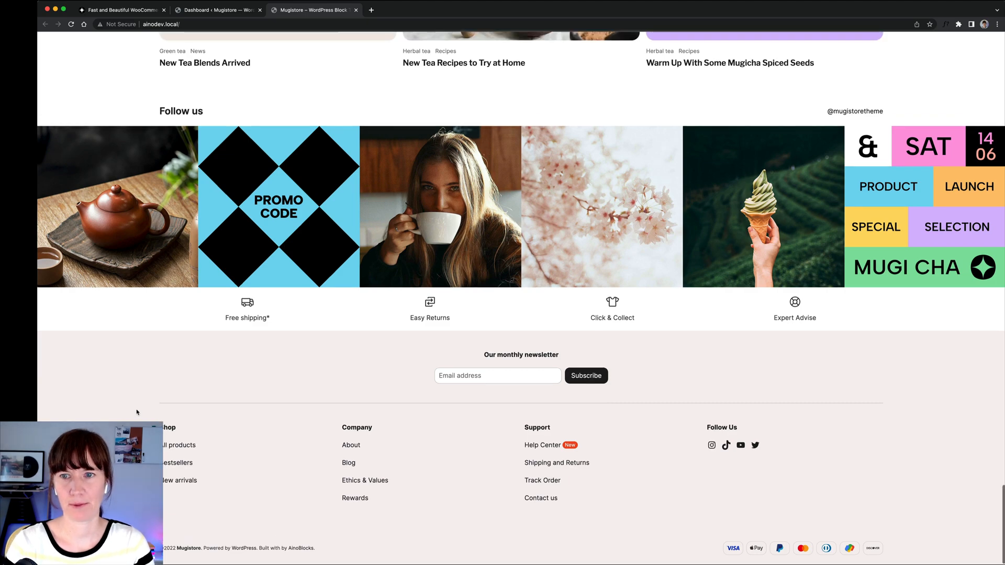
pyautogui.scroll(20, 136, 412)
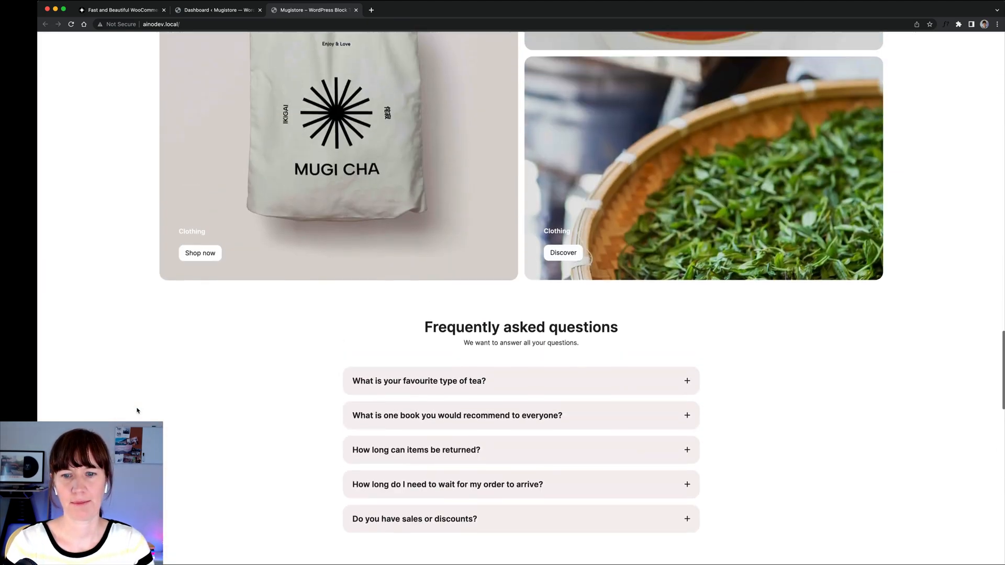
pyautogui.scroll(-3, 137, 366)
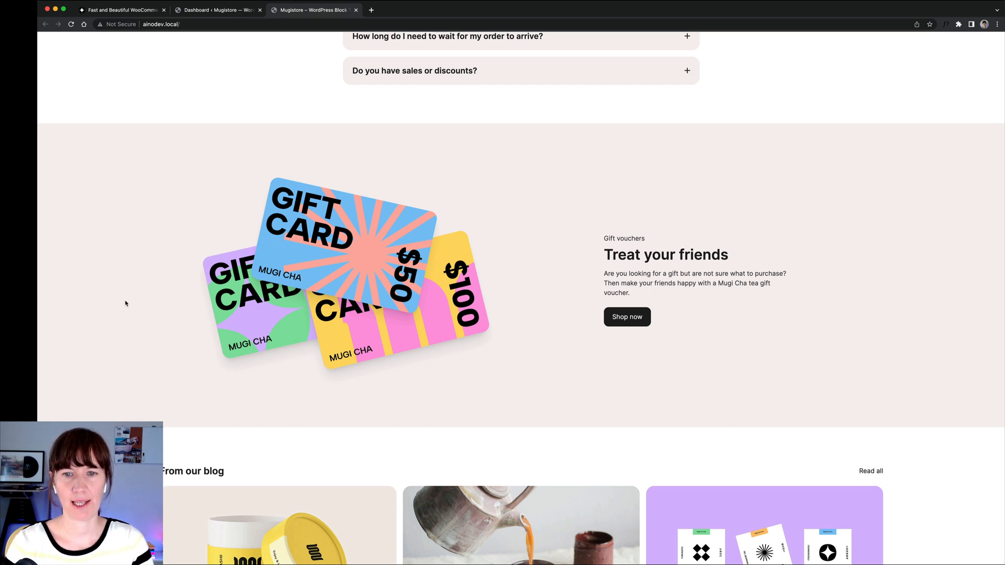
pyautogui.scroll(1, 126, 303)
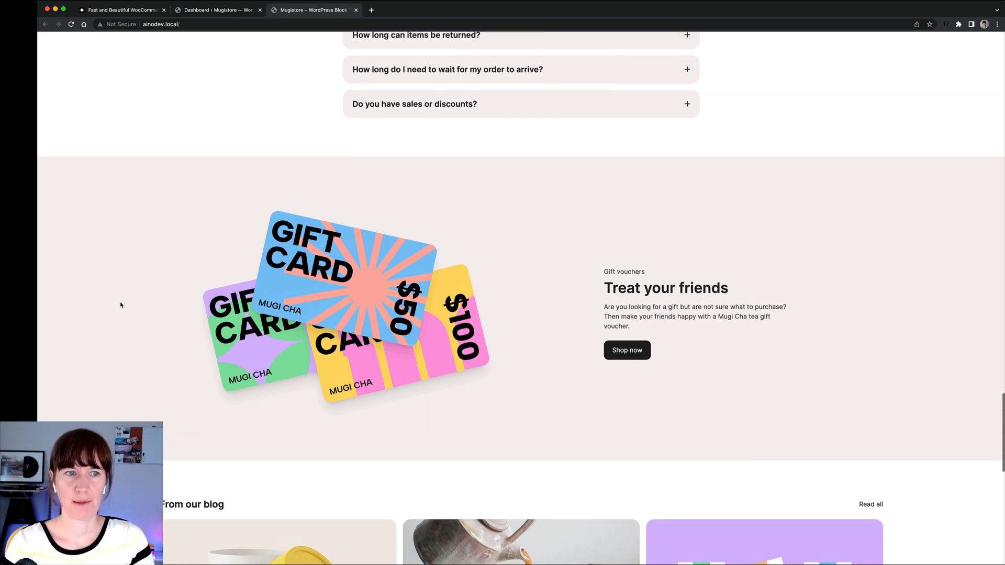
pyautogui.scroll(1, 179, 126)
pyautogui.scroll(-1, 191, 128)
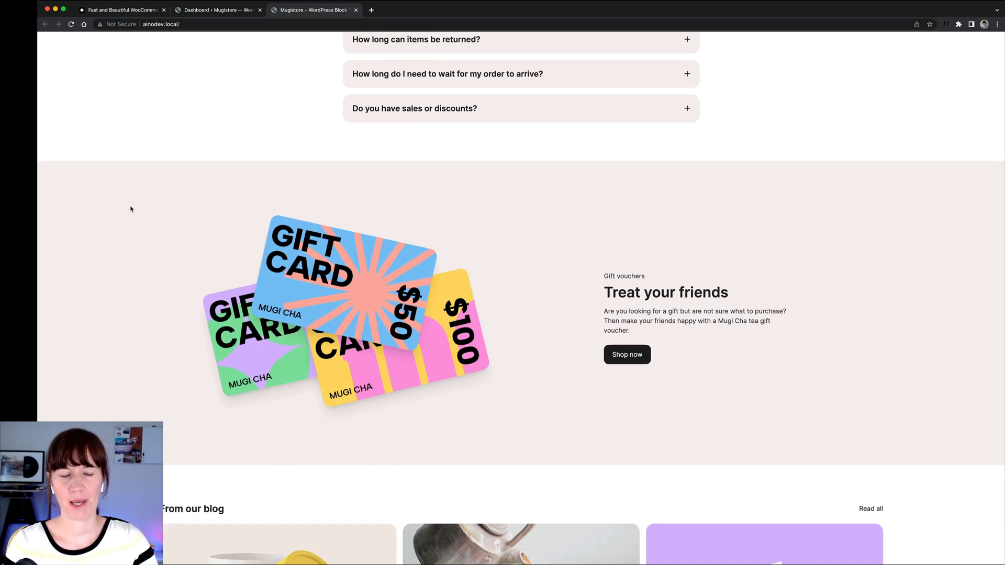
pyautogui.scroll(1, 131, 209)
pyautogui.scroll(10, 134, 211)
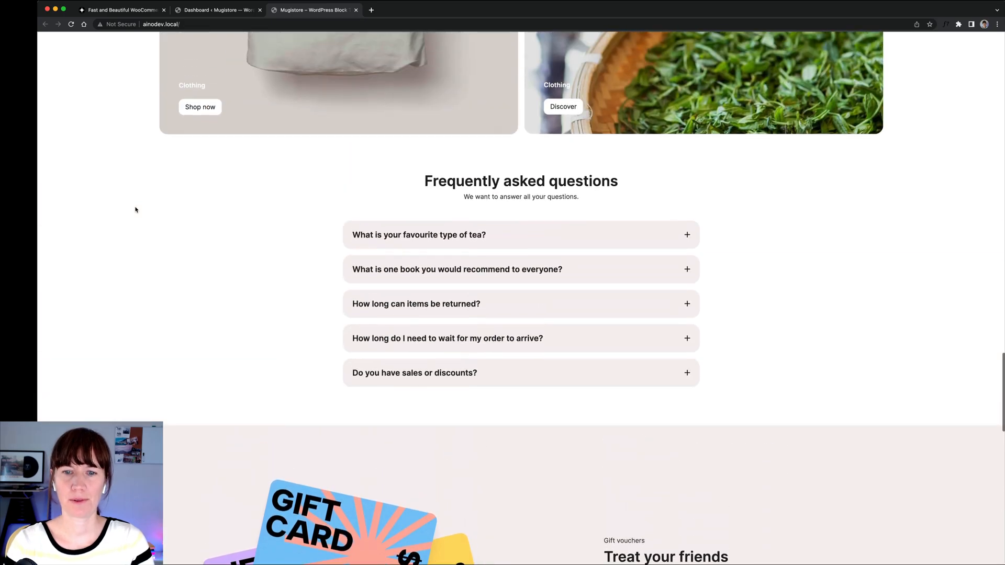
pyautogui.scroll(20, 135, 208)
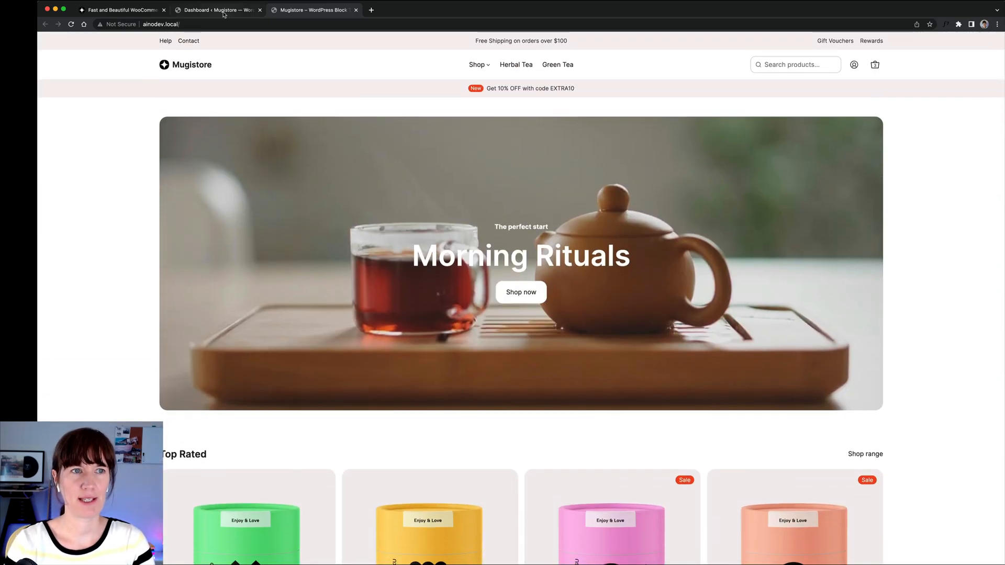
# Step: Open the site editor from the WordPress dashboard and bring up the global color styles
pyautogui.click(224, 13)
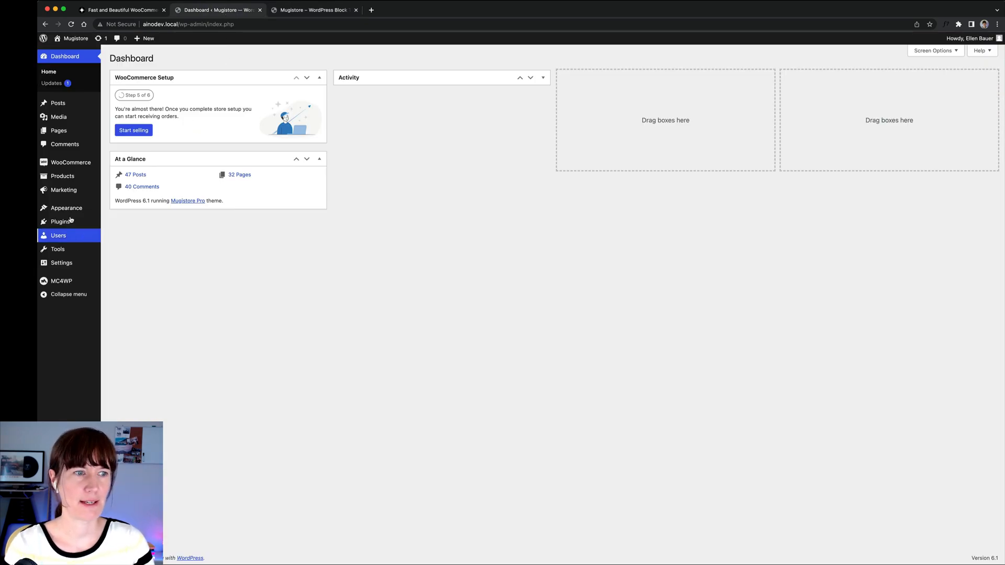
pyautogui.moveTo(73, 210)
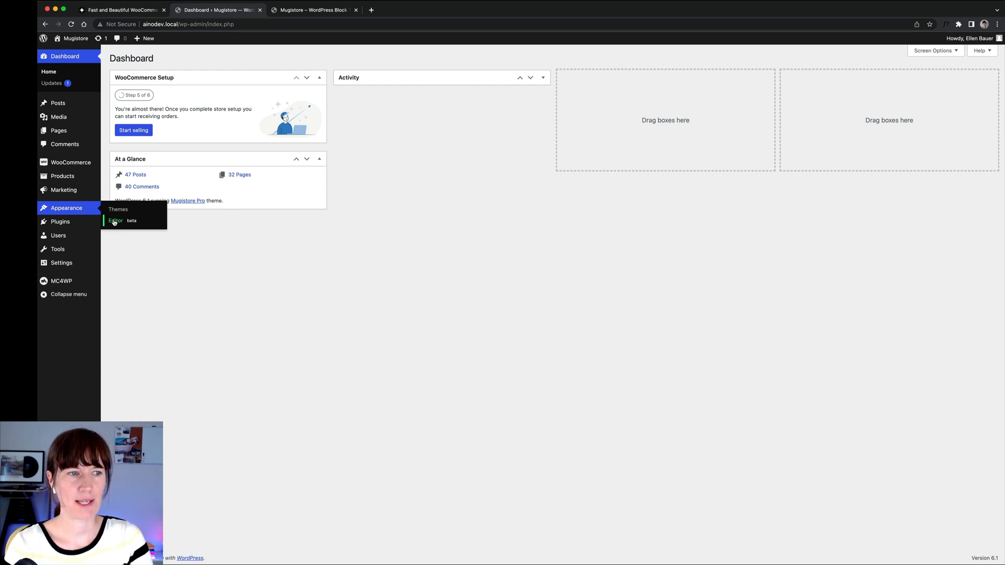
pyautogui.click(116, 220)
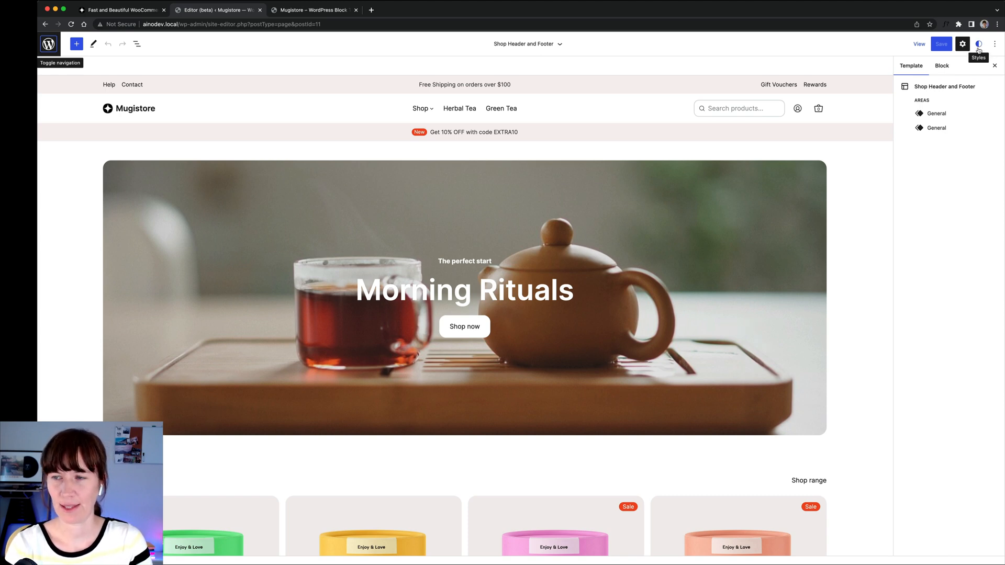
pyautogui.click(978, 46)
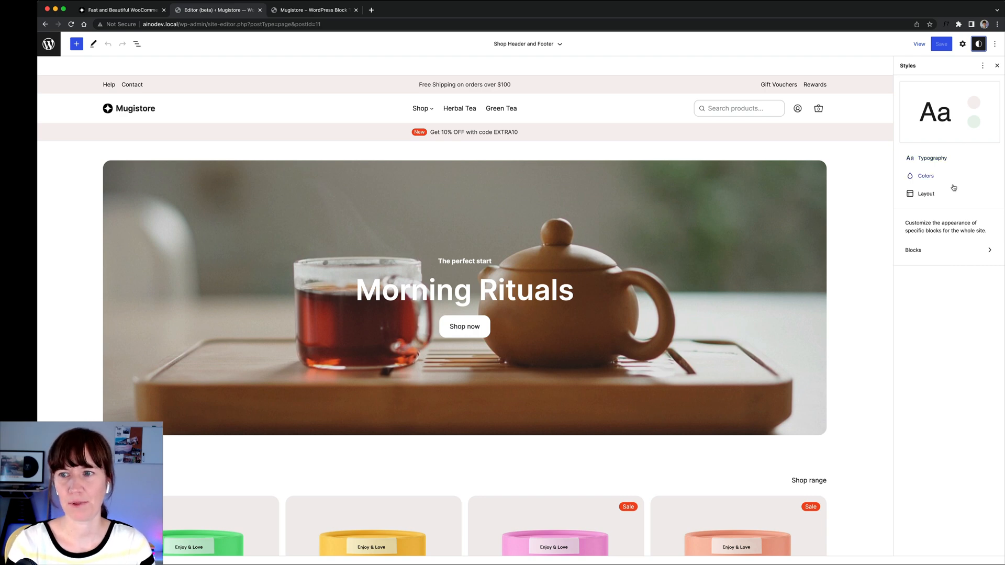
pyautogui.click(920, 177)
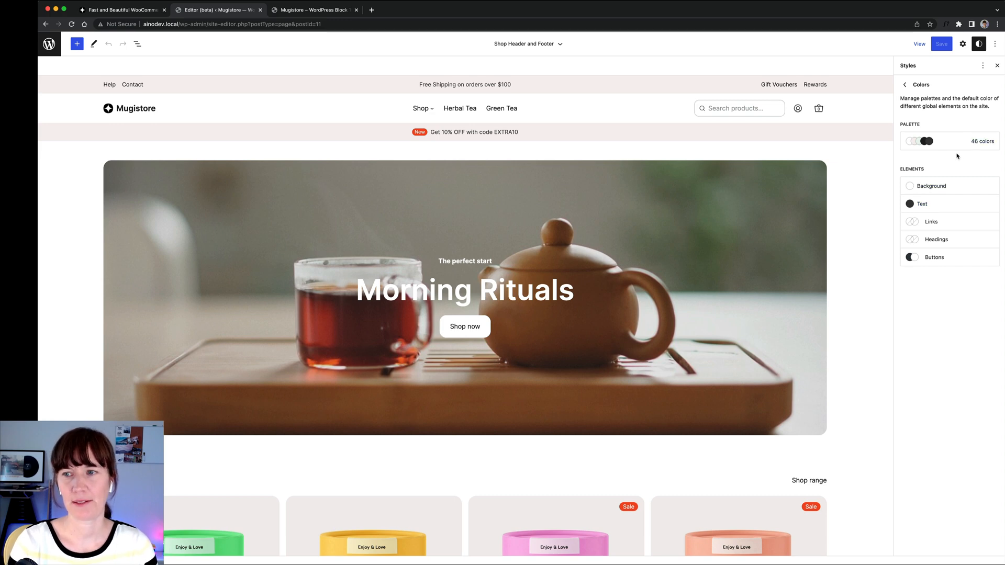
# Step: Try the Background Tertiary theme color as the site background and restore Background Primary
pyautogui.click(924, 188)
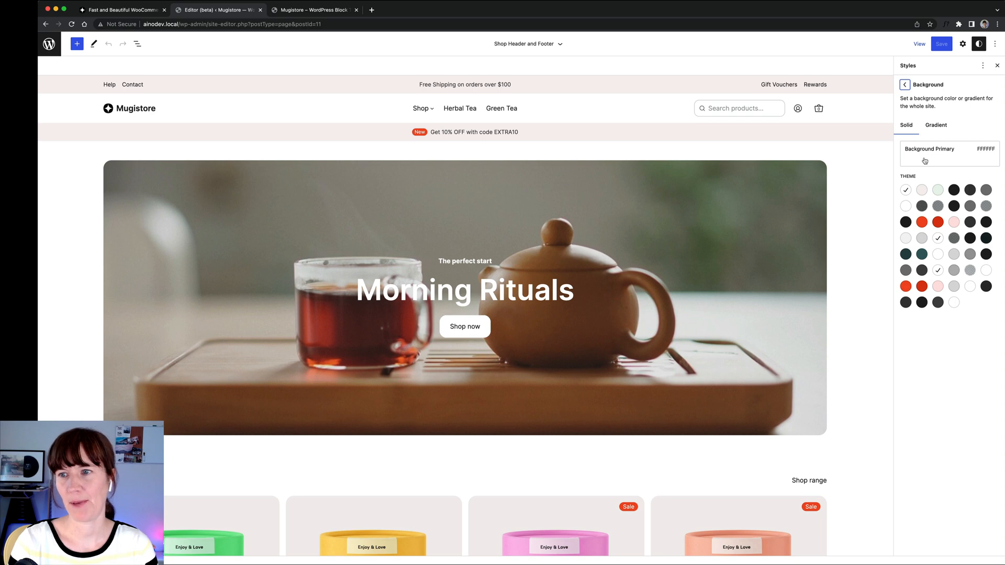
pyautogui.click(937, 191)
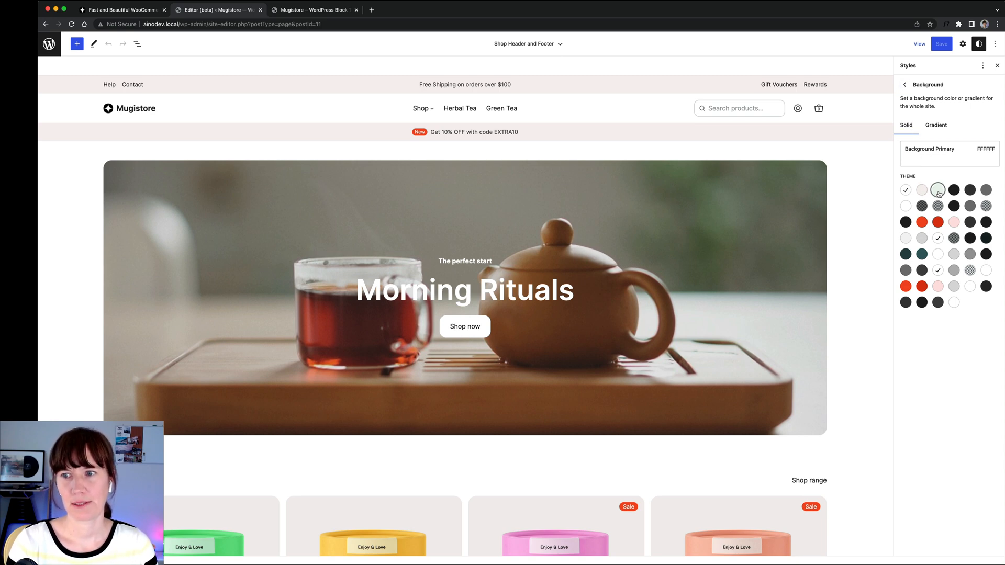
pyautogui.click(906, 192)
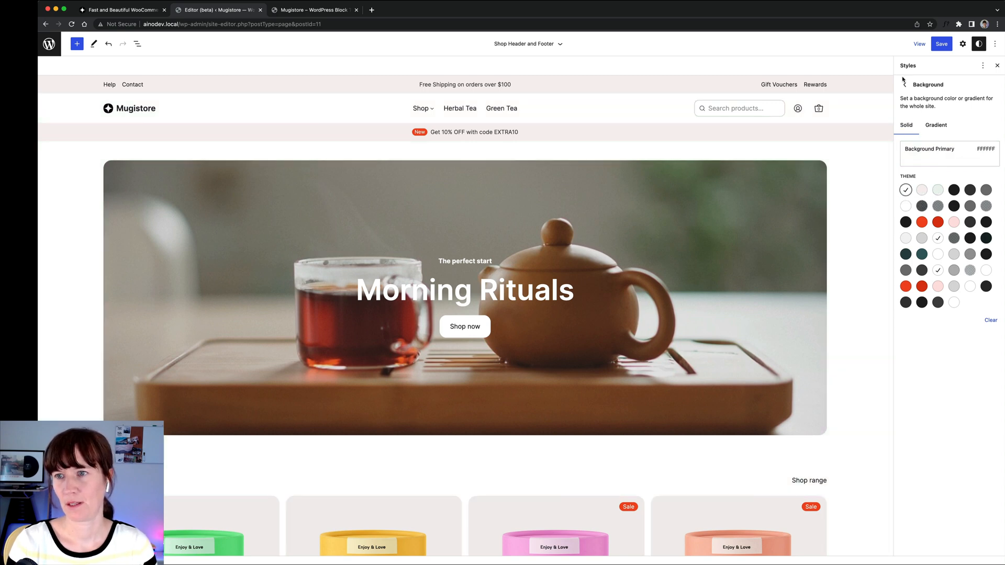
pyautogui.click(904, 84)
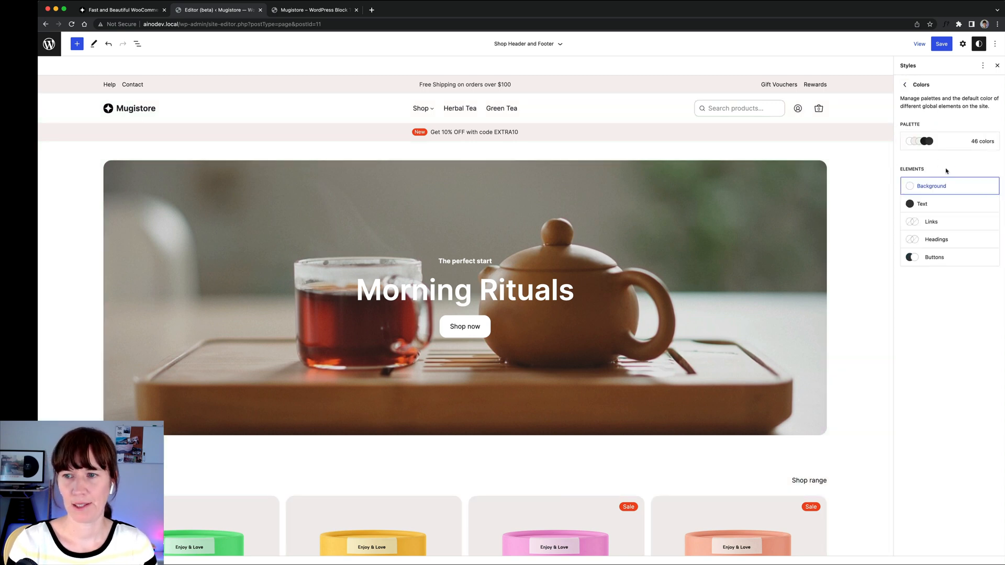
# Step: Check the site's default text color setting and open the solid theme palette's colors for editing
pyautogui.click(945, 205)
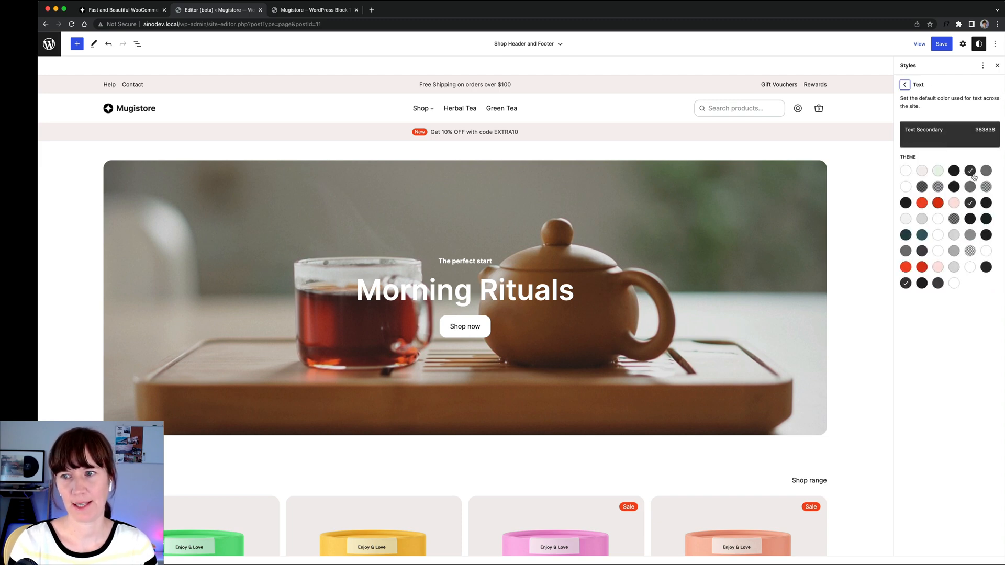
pyautogui.click(905, 85)
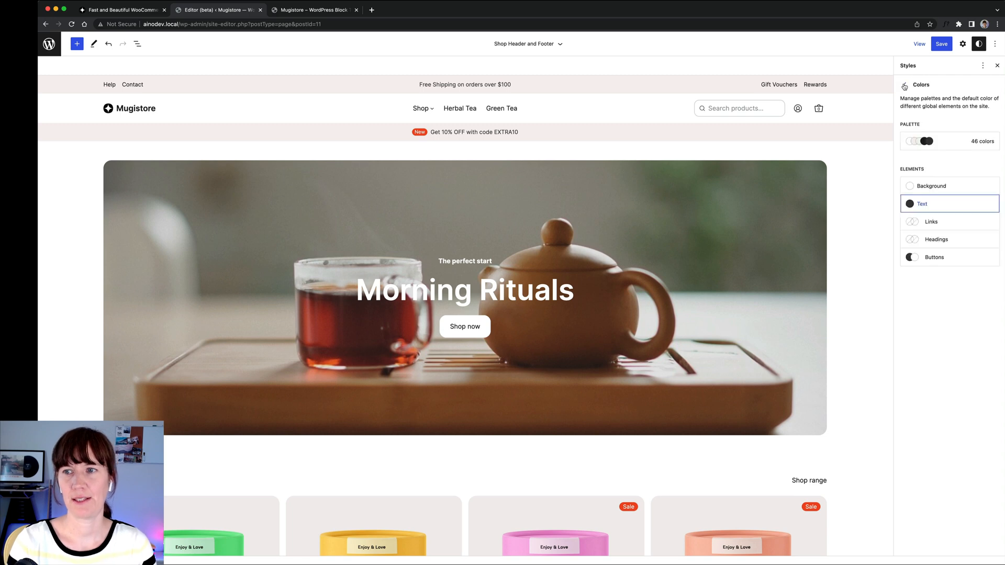
pyautogui.click(953, 145)
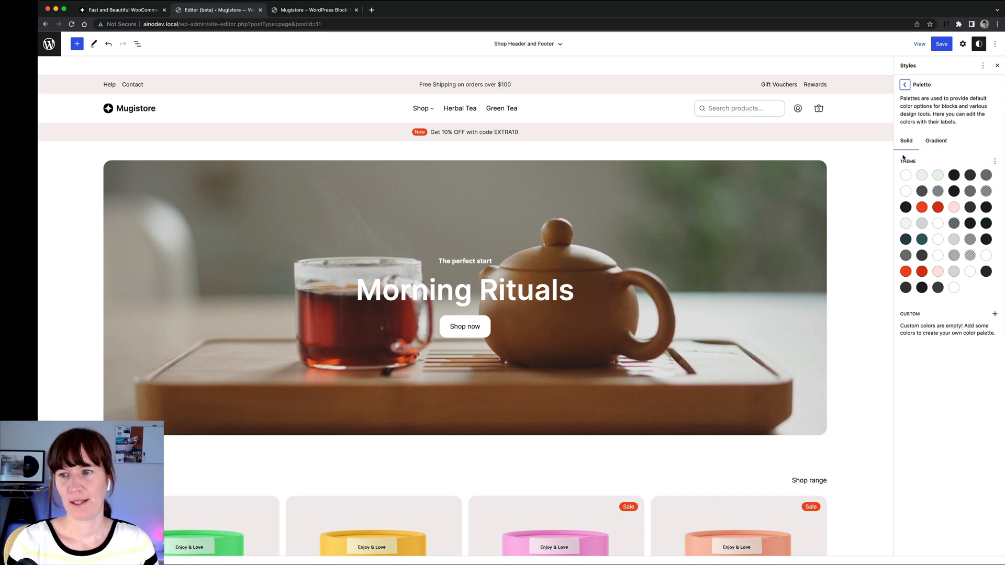
pyautogui.click(993, 162)
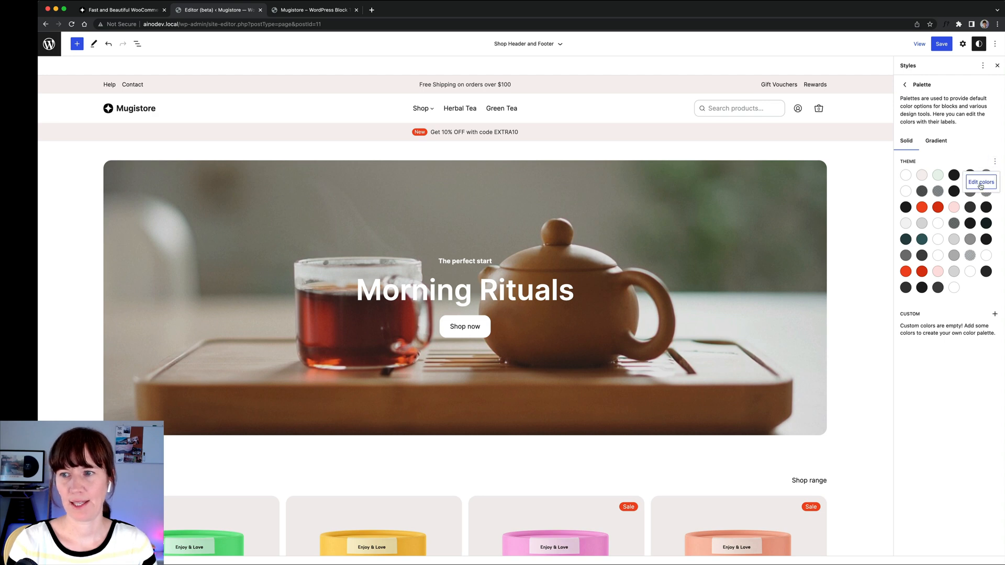
pyautogui.click(987, 181)
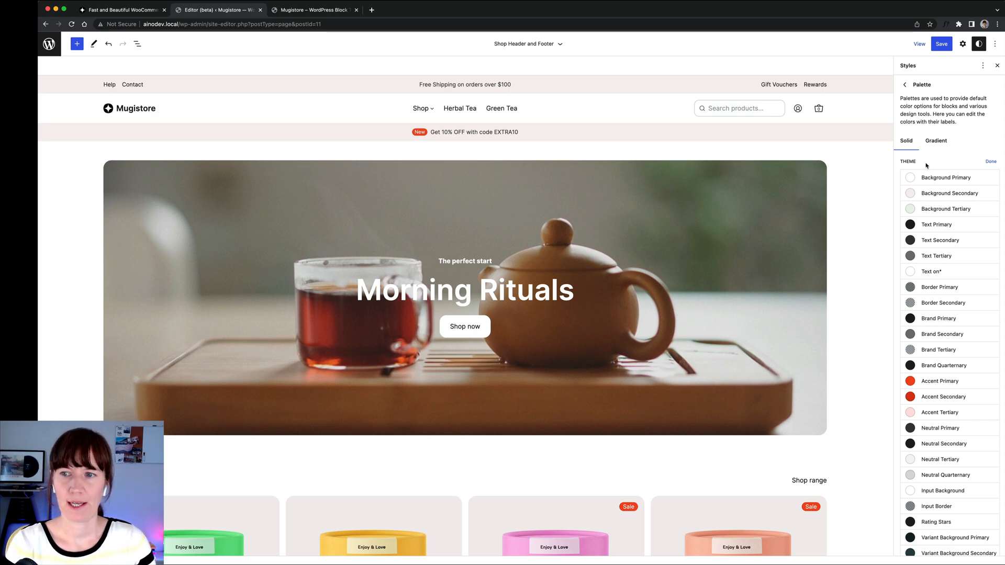
# Step: Examine the named theme palette colors, from the background, text, border, brand, accent and neutral groups through the Variant colors
pyautogui.scroll(-1, 926, 166)
pyautogui.scroll(1, 925, 165)
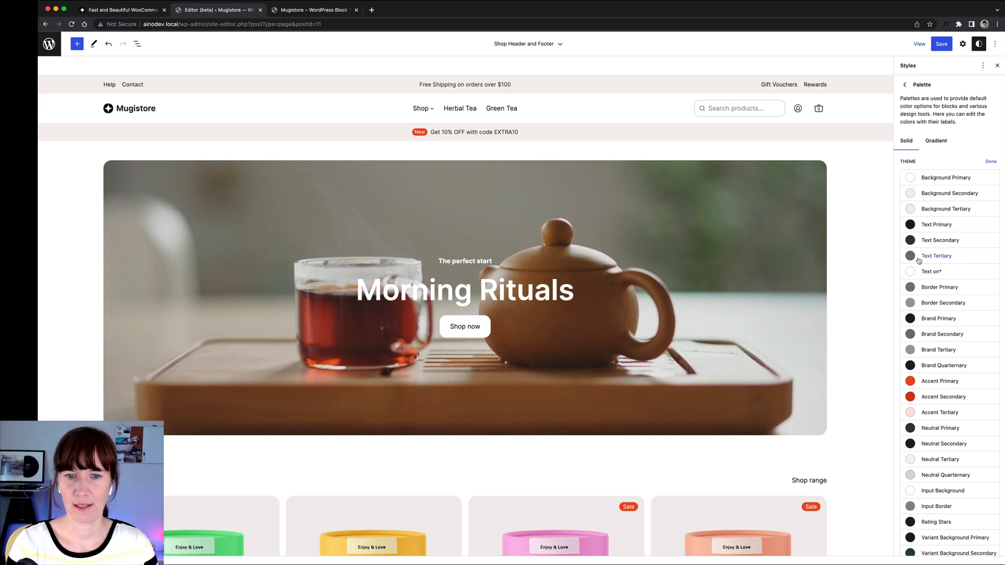
pyautogui.scroll(-1, 919, 260)
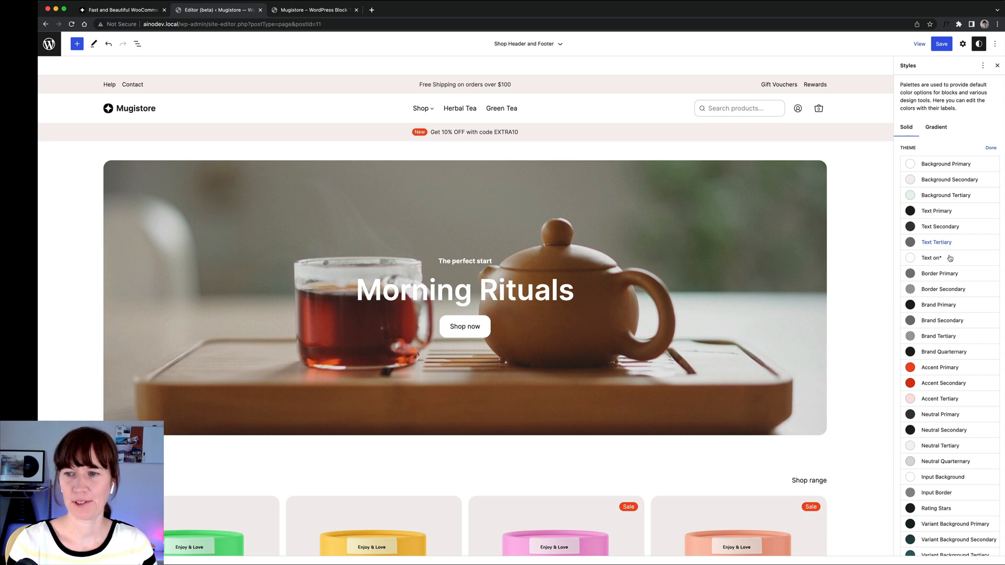
pyautogui.scroll(-1, 938, 261)
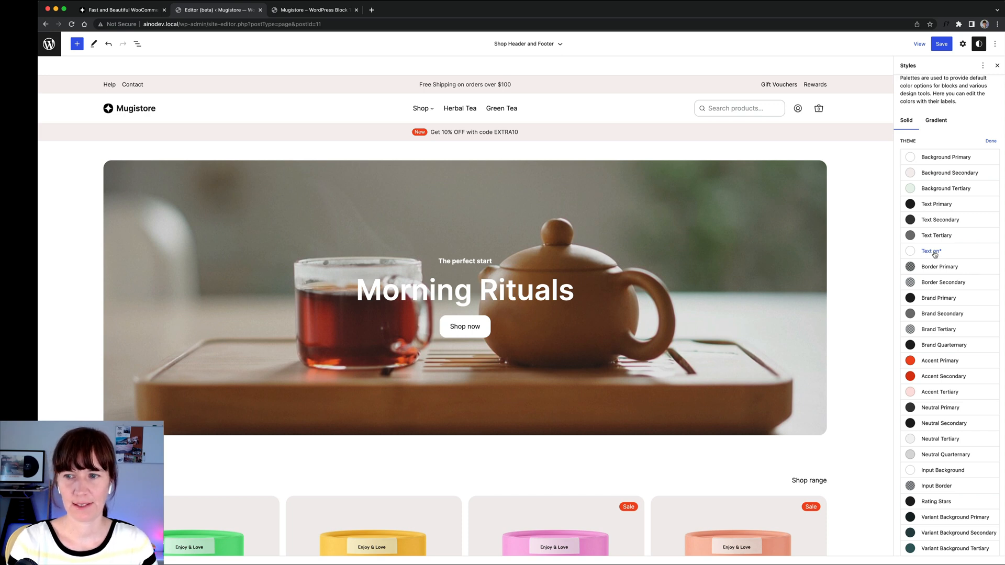
pyautogui.scroll(-2, 935, 255)
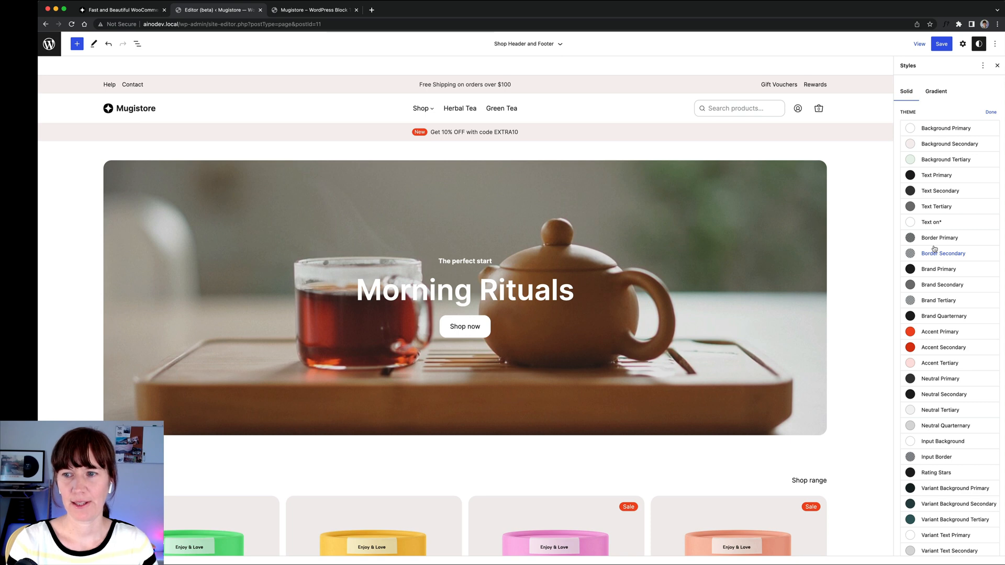
pyautogui.scroll(-1, 934, 250)
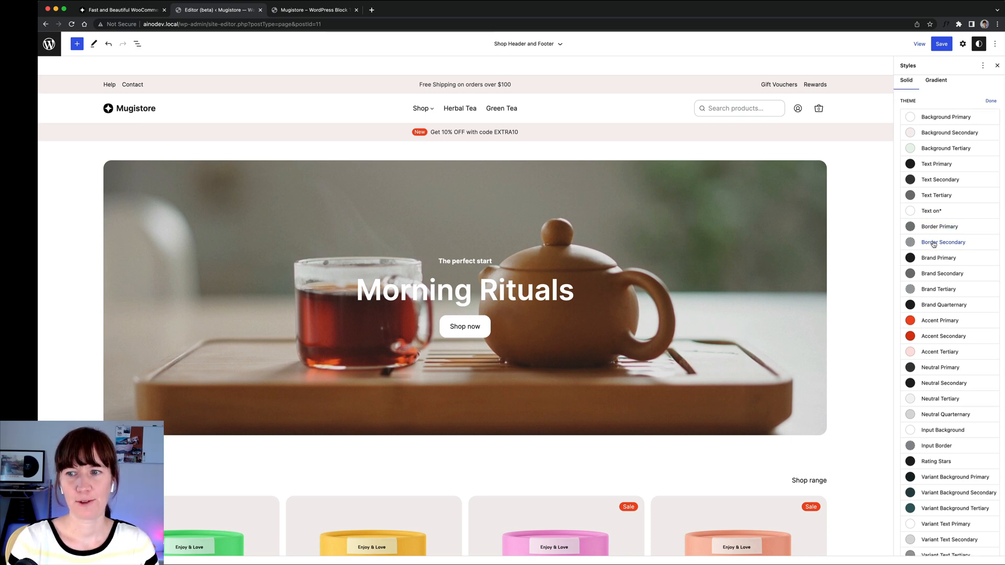
pyautogui.scroll(-1, 933, 244)
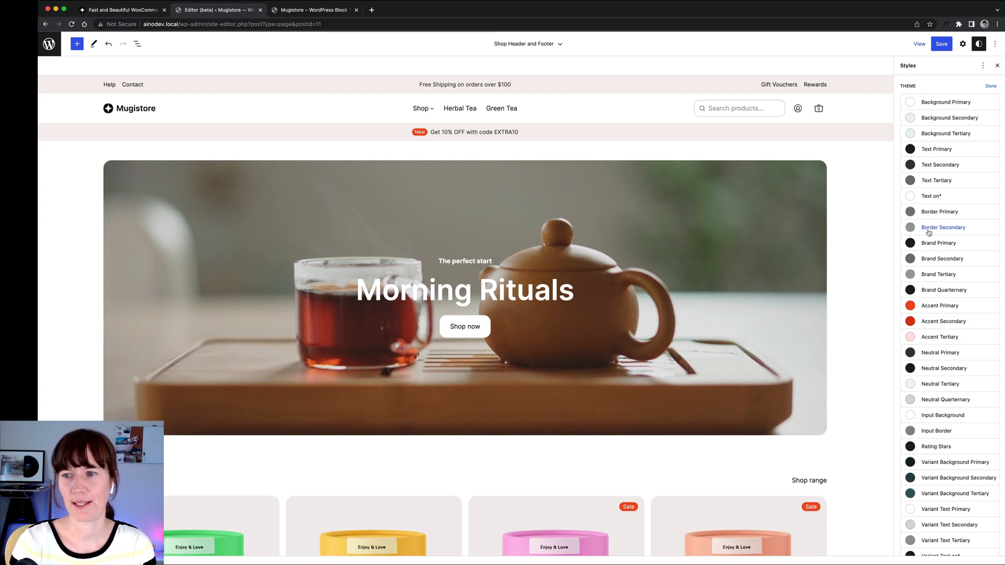
pyautogui.scroll(-1, 933, 232)
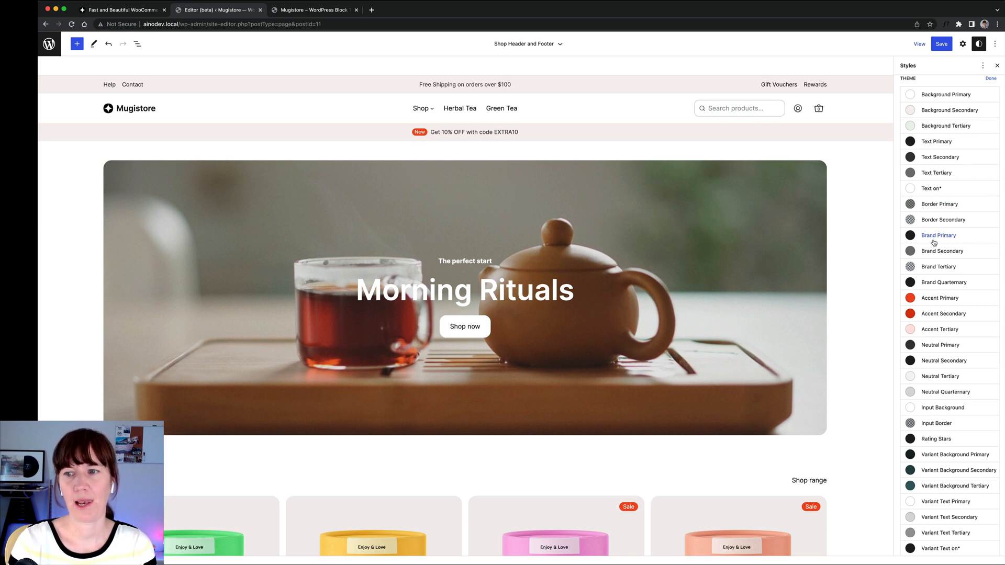
pyautogui.scroll(-1, 933, 241)
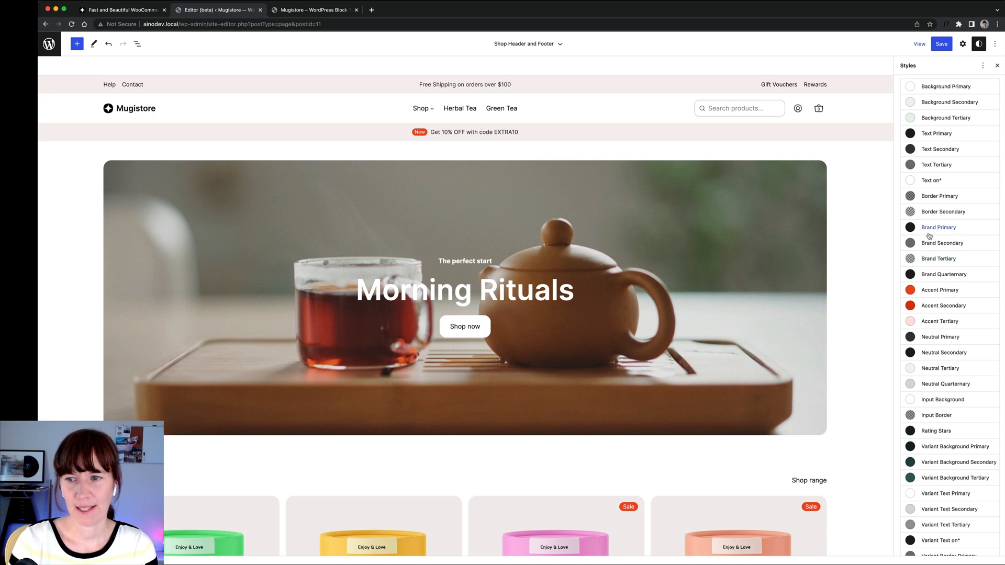
pyautogui.scroll(-1, 929, 236)
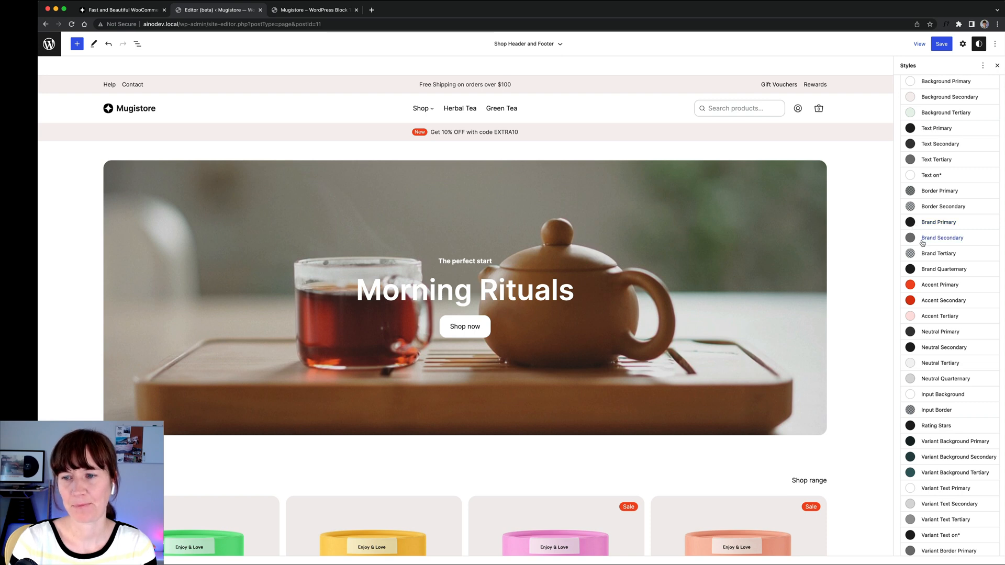
pyautogui.scroll(-1, 921, 242)
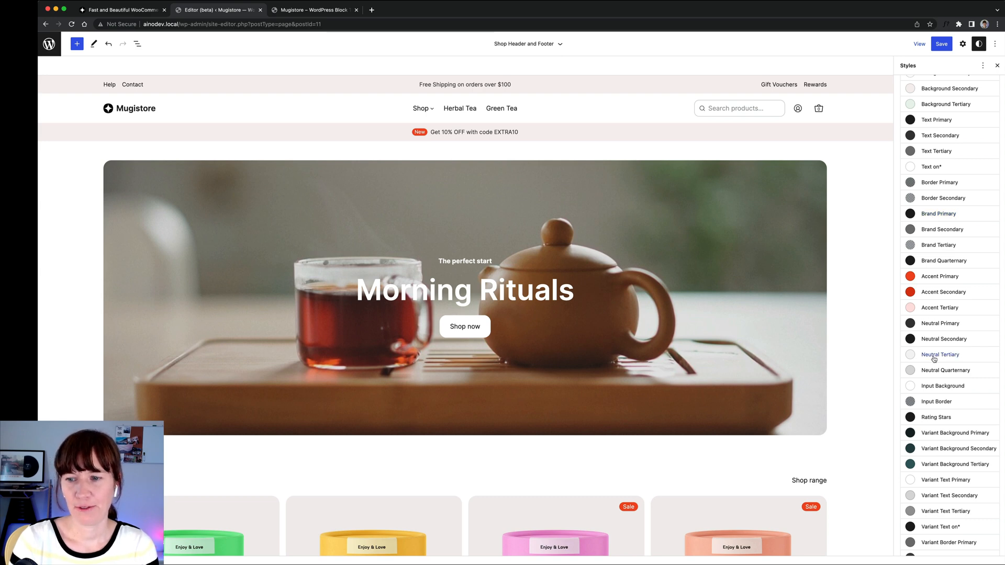
pyautogui.scroll(-5, 932, 354)
pyautogui.scroll(-4, 934, 356)
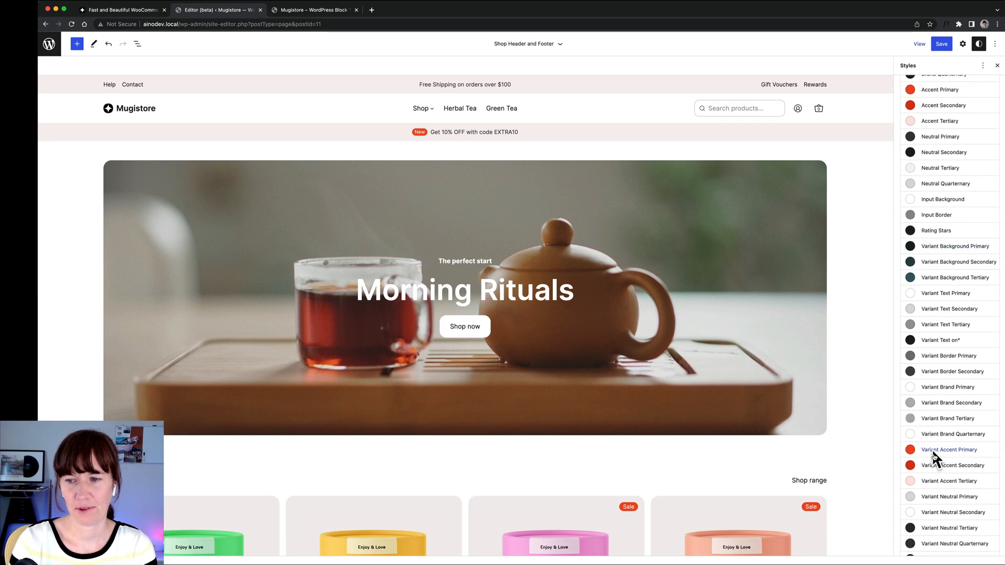
pyautogui.scroll(-4, 935, 450)
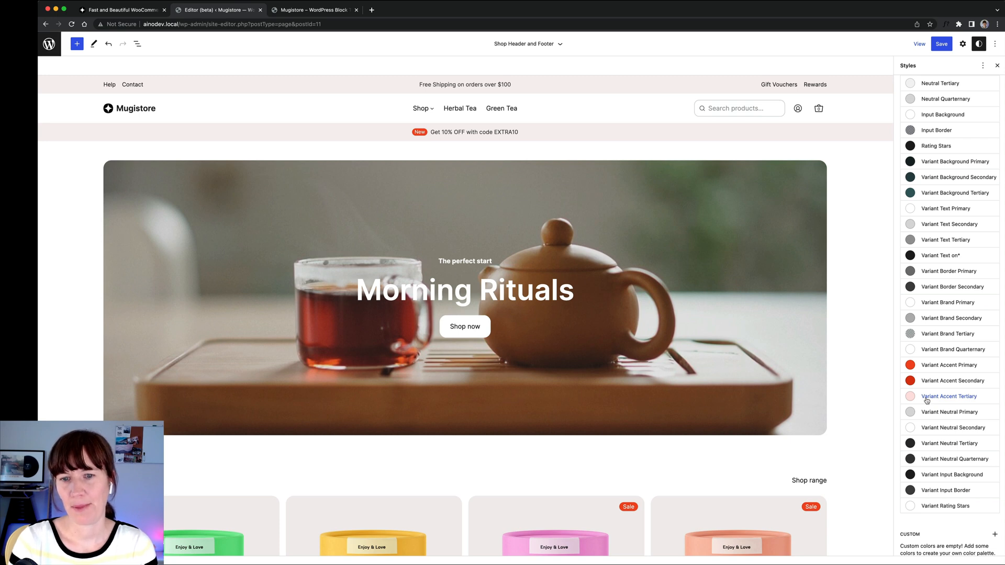
# Step: Compare the Variant colors with the regular neutral, accent, brand, border and text colors higher in the theme palette
pyautogui.scroll(1, 927, 401)
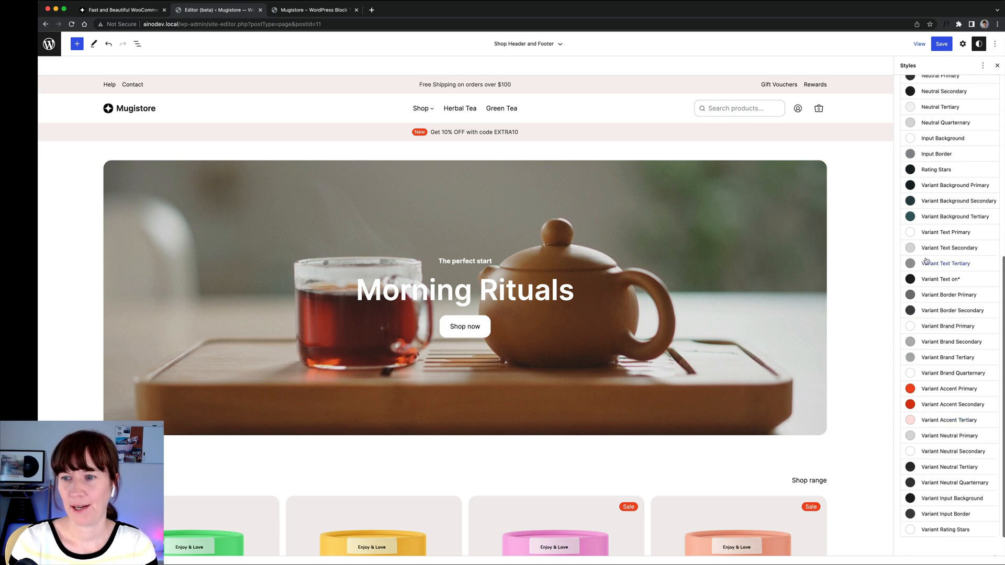
pyautogui.scroll(4, 945, 416)
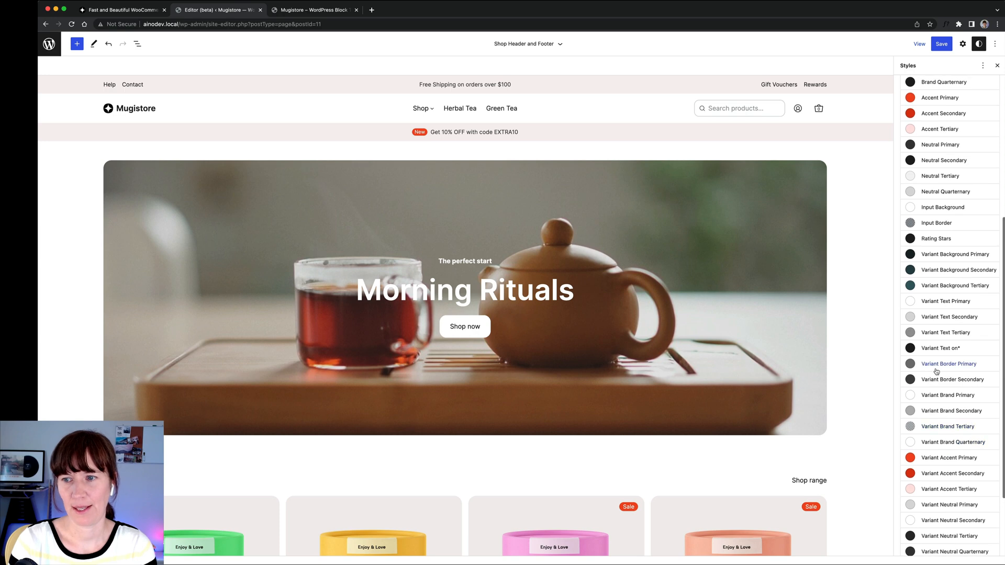
pyautogui.scroll(2, 936, 372)
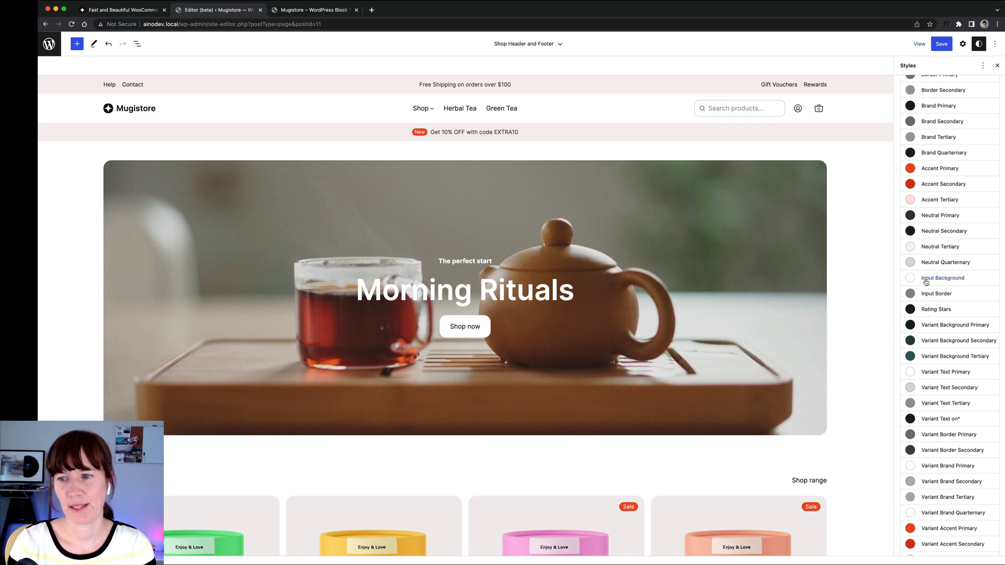
pyautogui.scroll(1, 926, 293)
pyautogui.scroll(1, 926, 294)
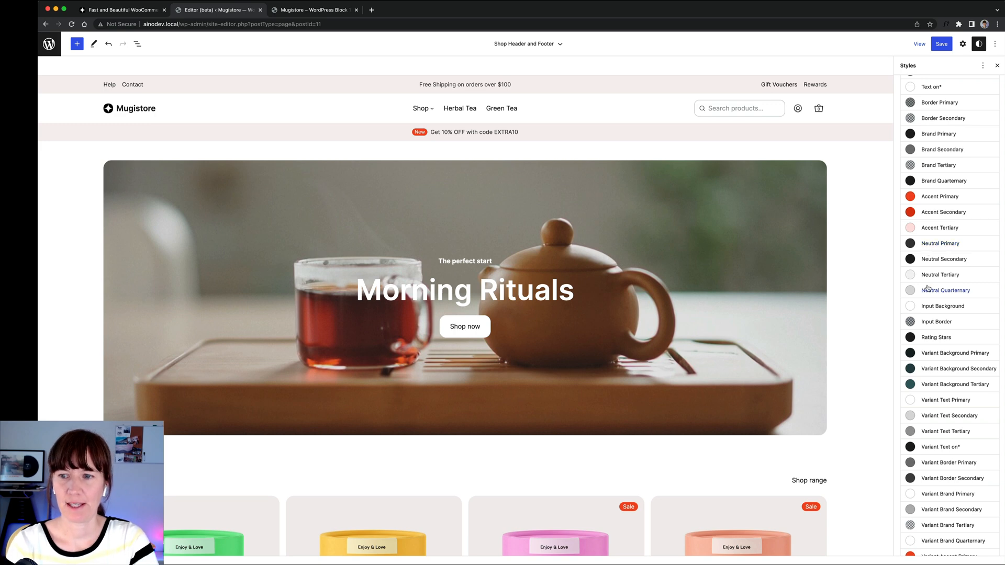
pyautogui.scroll(2, 924, 295)
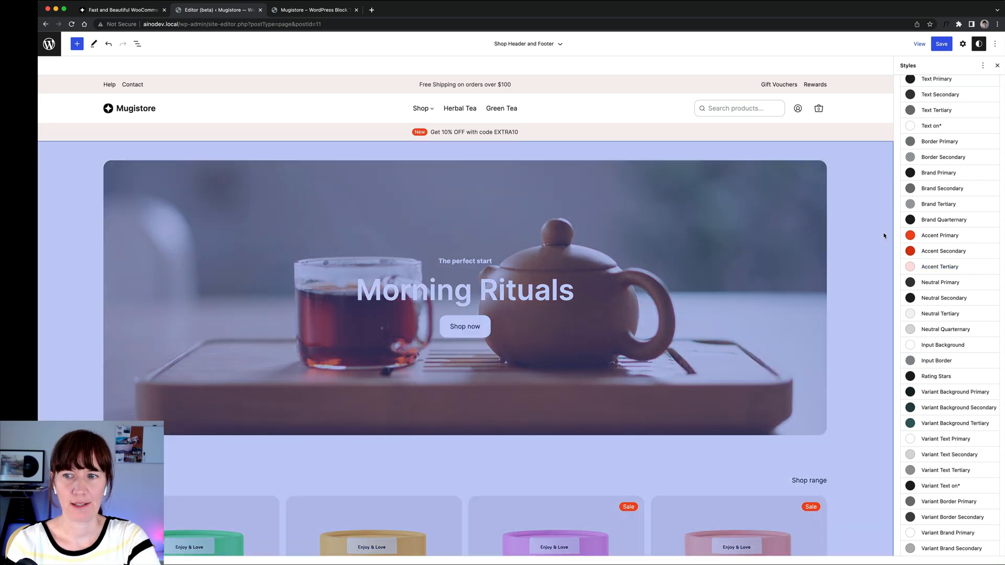
# Step: Change the Accent Primary theme color to blue 227AF2, with the Sale badges in the product grid in view
pyautogui.scroll(-5, 426, 135)
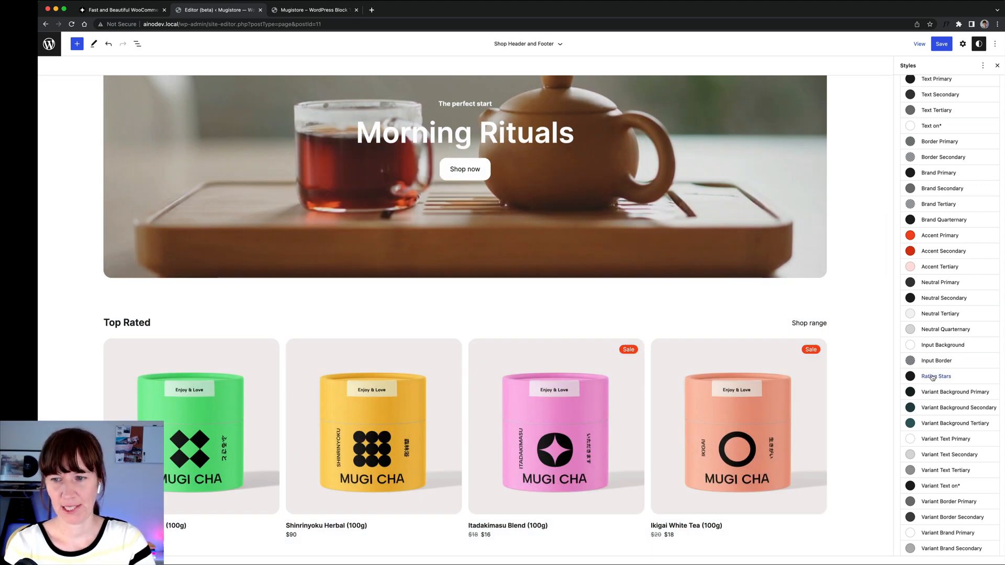
pyautogui.scroll(2, 932, 377)
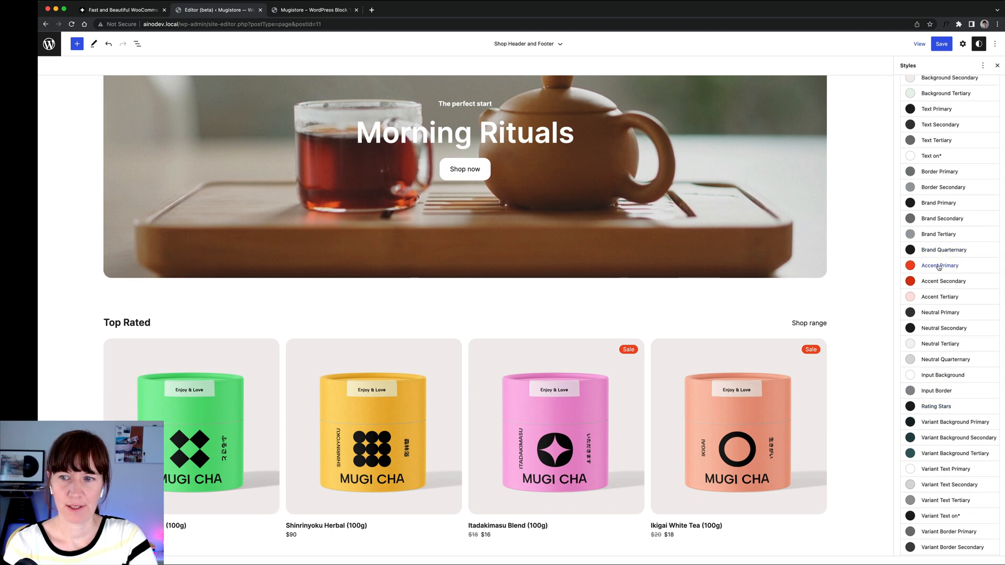
pyautogui.click(913, 267)
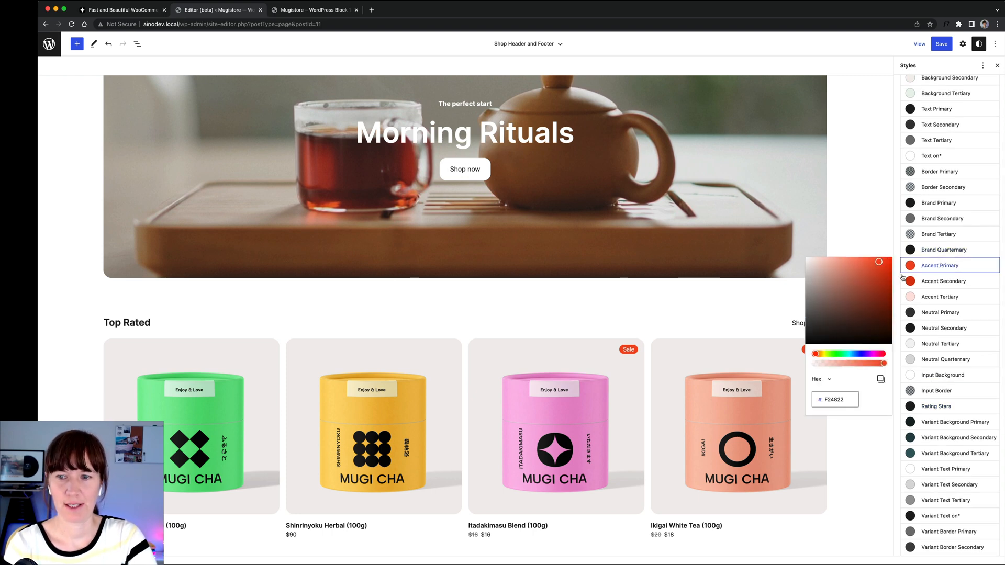
pyautogui.click(869, 354)
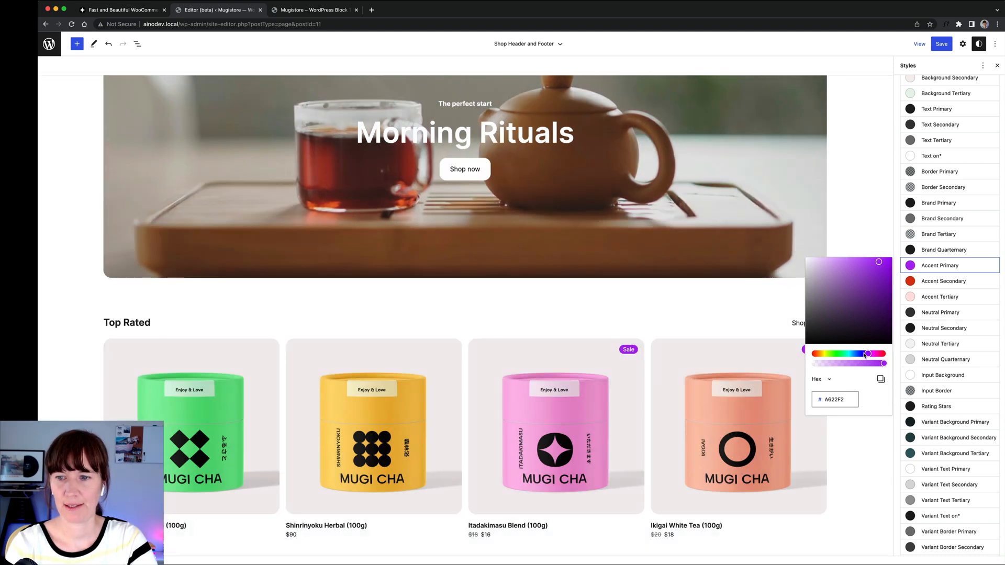
pyautogui.moveTo(864, 355)
pyautogui.mouseDown()
pyautogui.moveTo(832, 356)
pyautogui.moveTo(856, 355)
pyautogui.mouseUp()
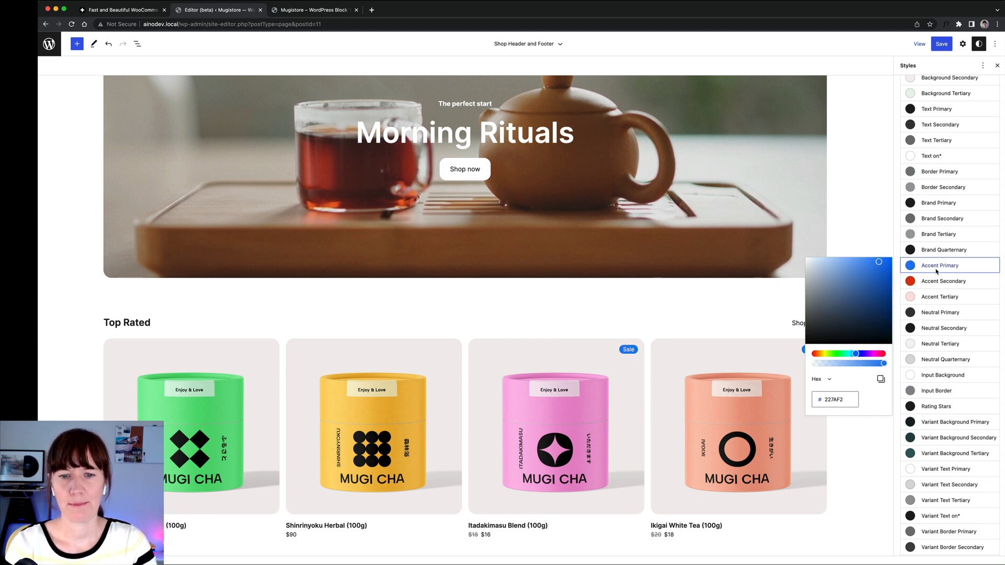
# Step: Change the Background Secondary theme color used behind the header bars to a light blue-gray, E9EBF4
pyautogui.click(934, 204)
pyautogui.scroll(2, 930, 136)
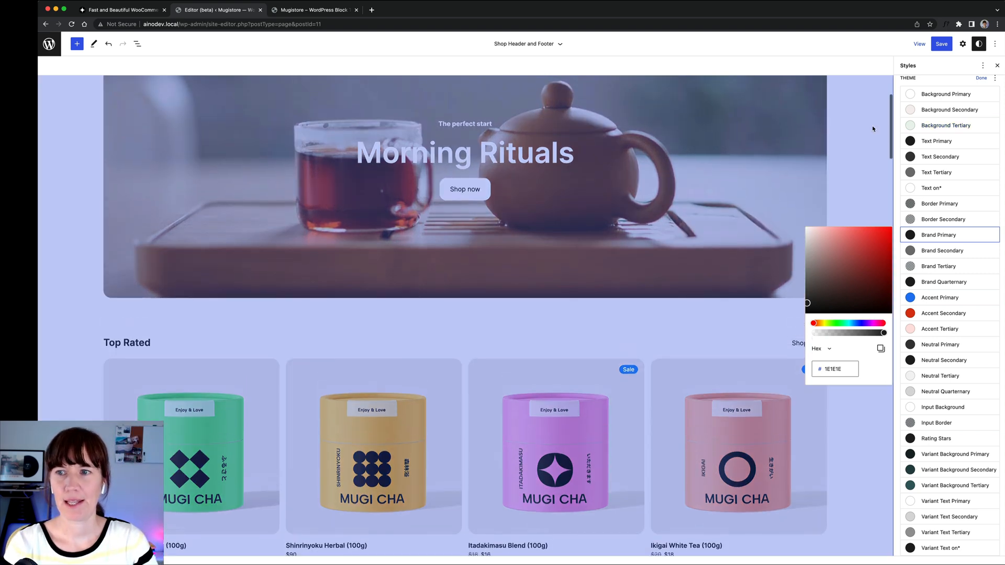
pyautogui.scroll(5, 864, 168)
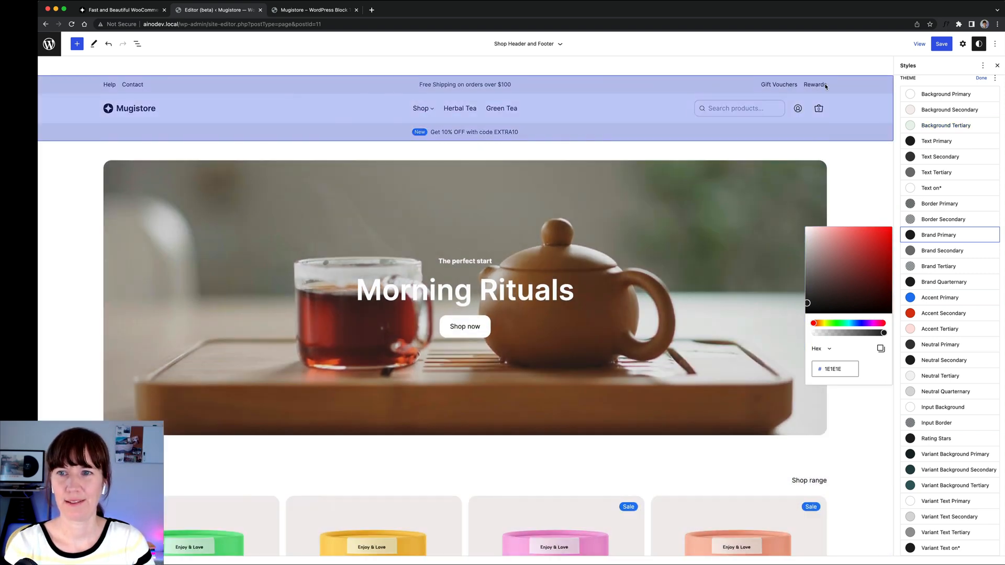
pyautogui.click(919, 113)
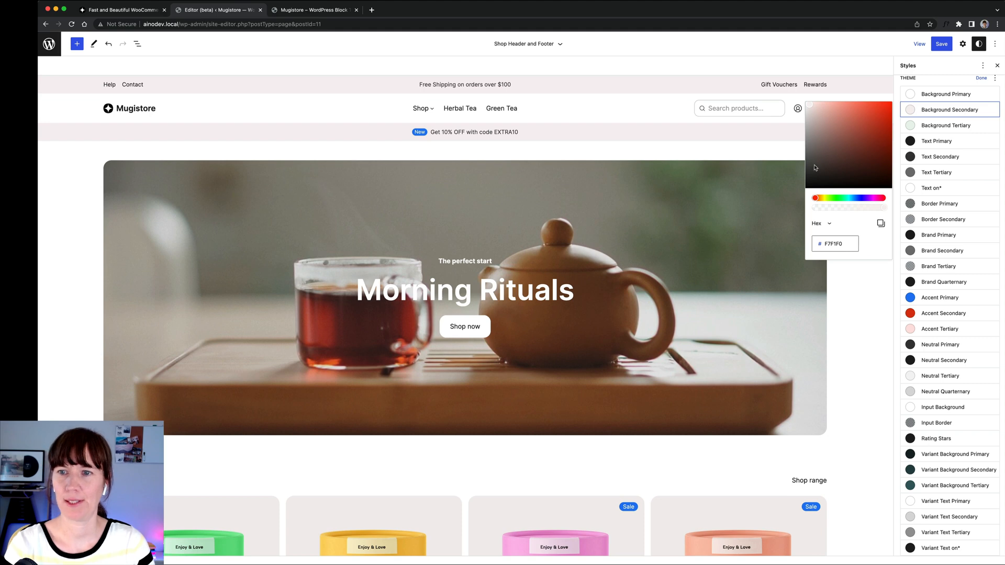
pyautogui.click(857, 198)
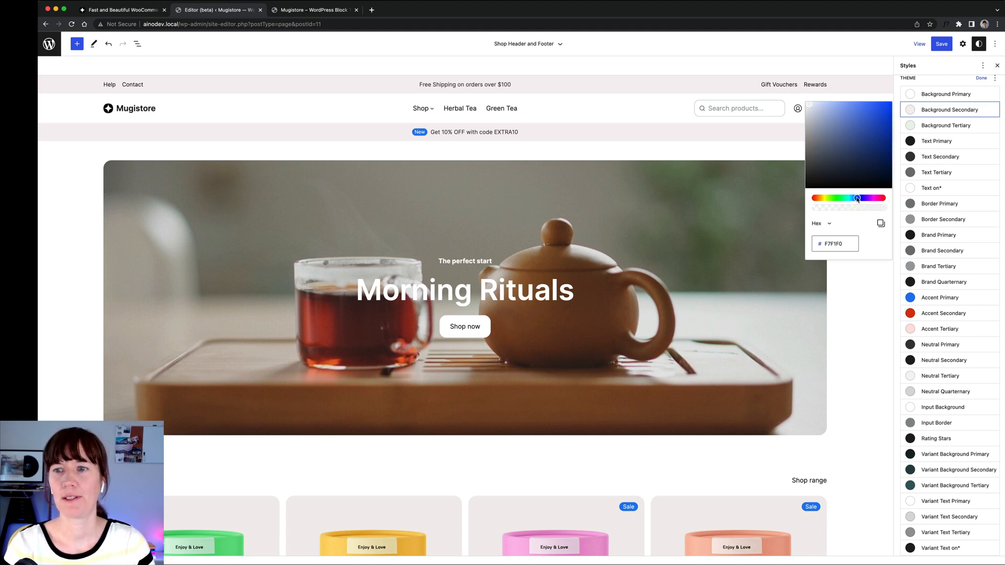
pyautogui.click(814, 107)
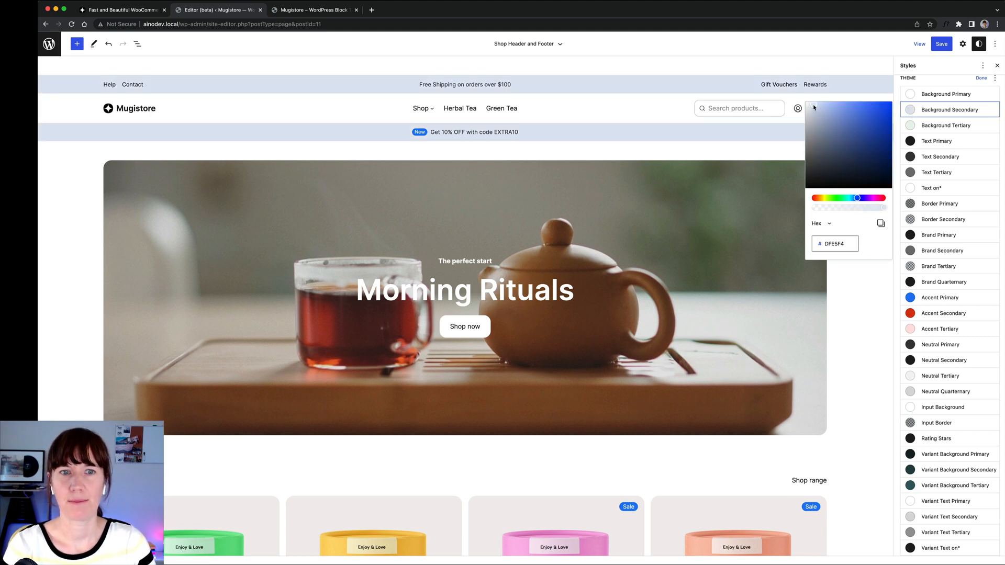
pyautogui.click(811, 107)
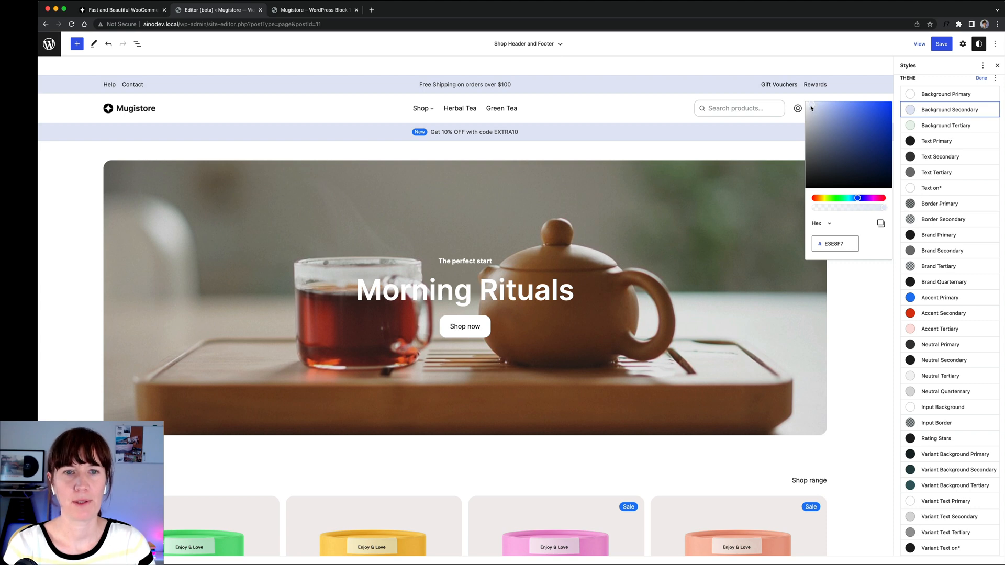
pyautogui.click(813, 108)
pyautogui.click(813, 108)
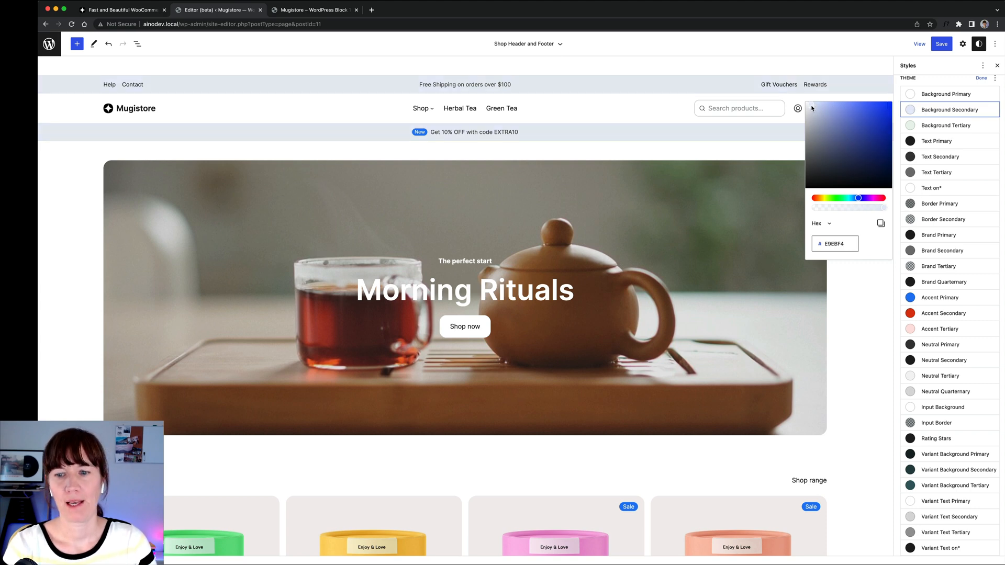
# Step: Check the new Background Secondary color across the page, down to the gift voucher section
pyautogui.scroll(-2, 948, 164)
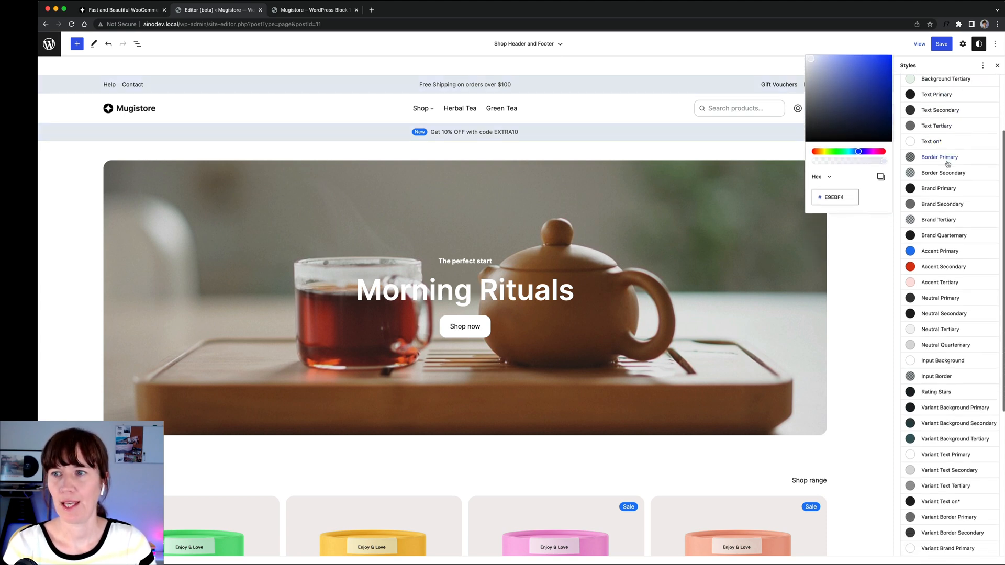
pyautogui.scroll(-1, 948, 164)
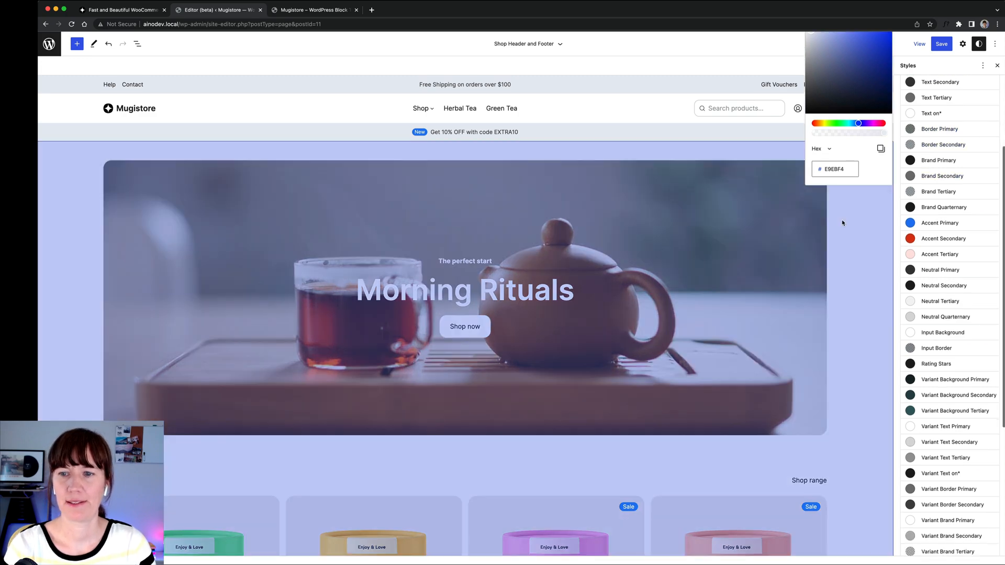
pyautogui.scroll(-20, 833, 215)
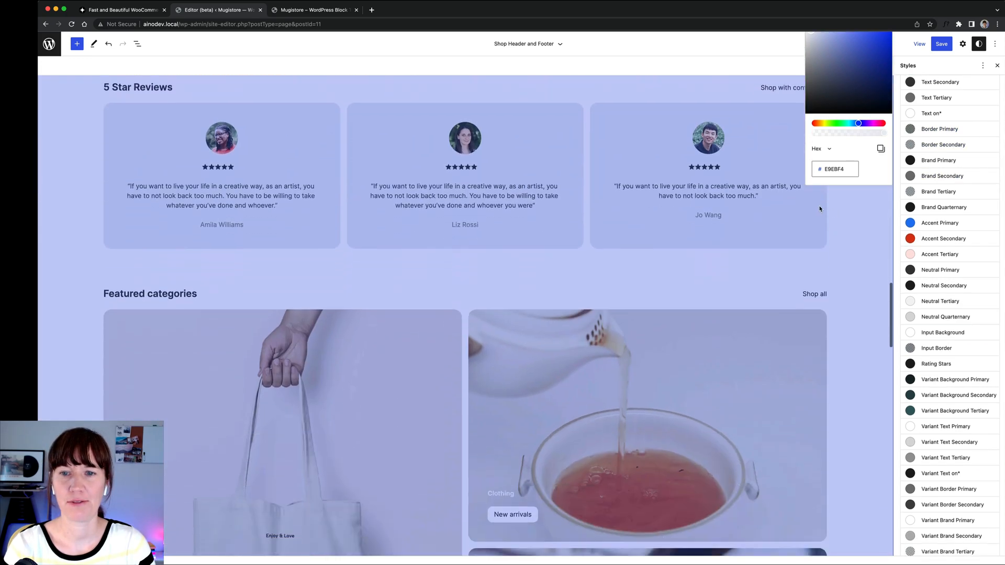
pyautogui.scroll(-15, 819, 209)
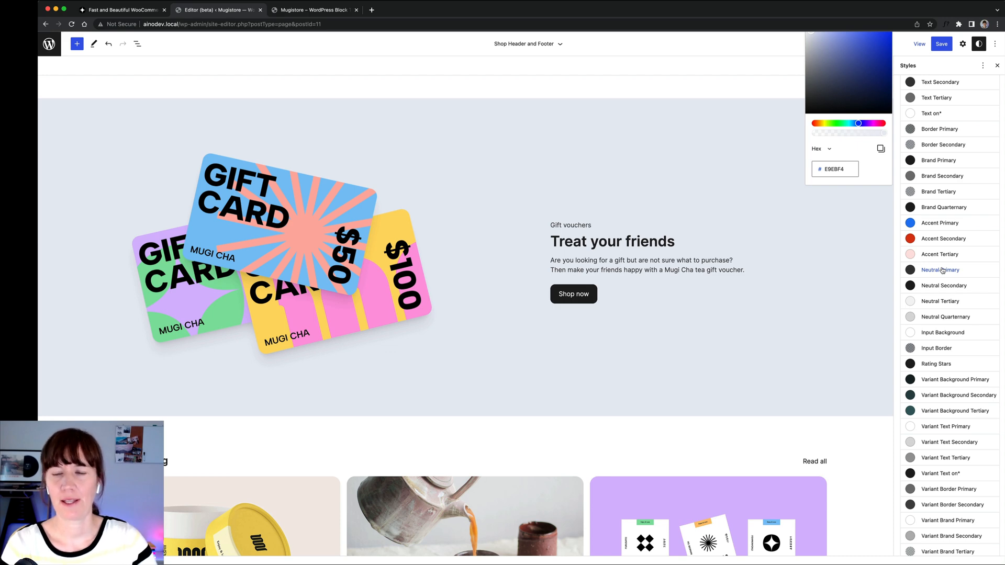
# Step: Look over the full theme palette again, from the background colors down to the Variant colors
pyautogui.scroll(5, 943, 242)
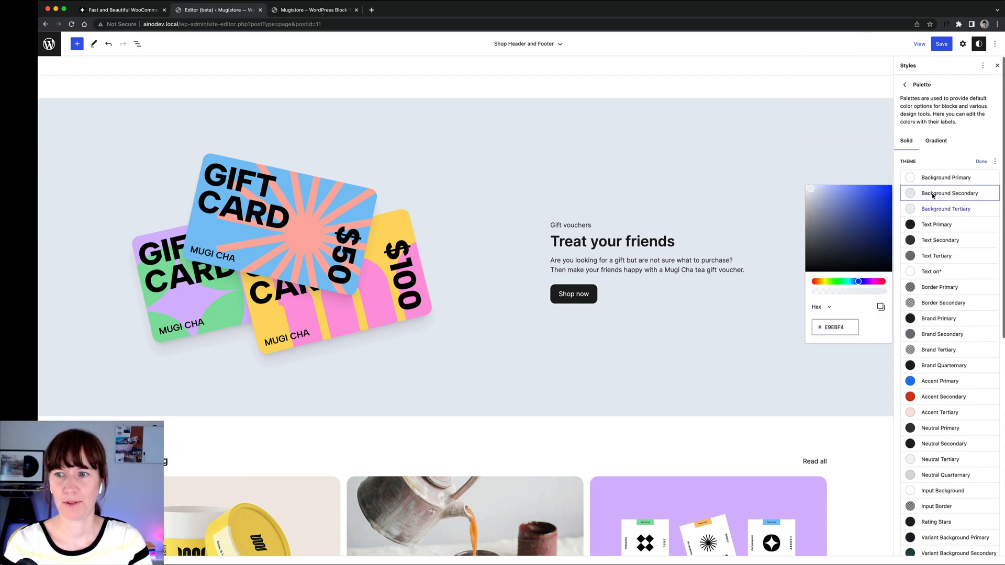
pyautogui.scroll(-5, 959, 301)
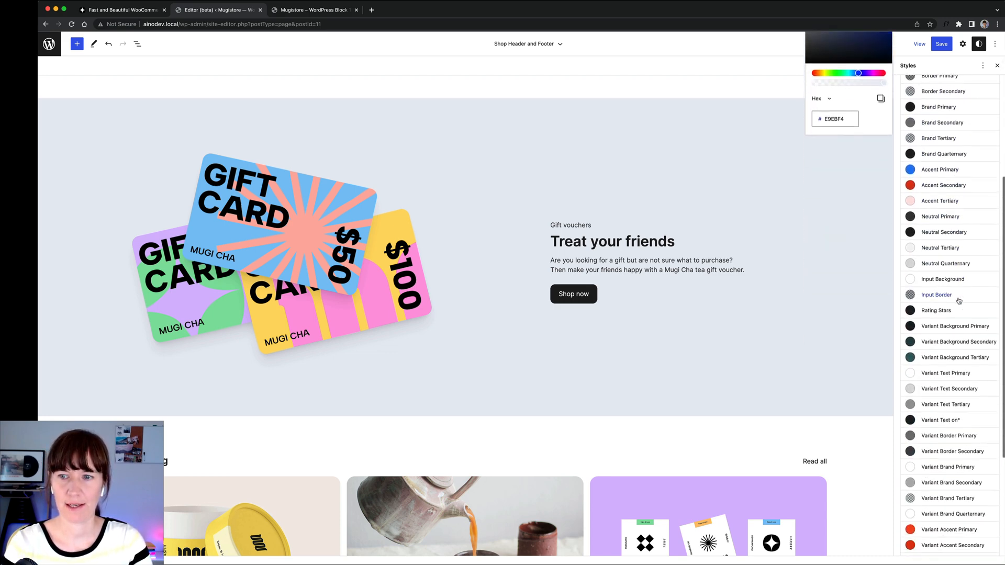
pyautogui.scroll(-2, 958, 301)
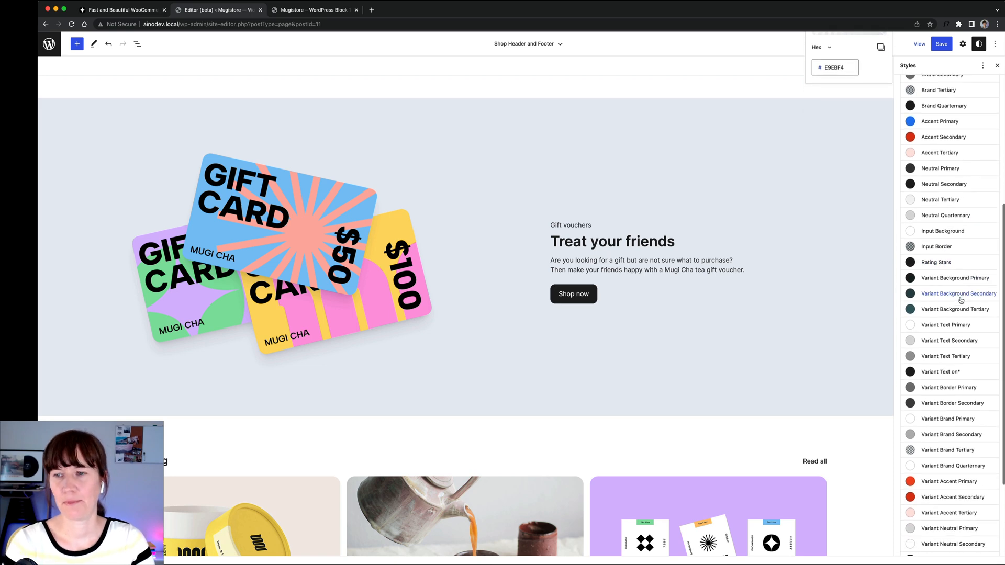
pyautogui.scroll(-4, 940, 281)
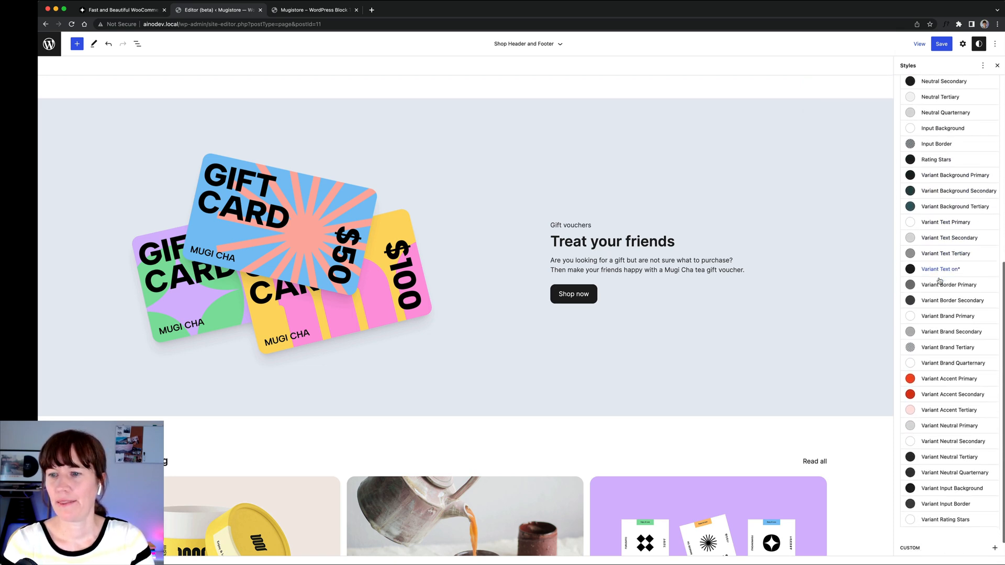
pyautogui.scroll(-1, 939, 281)
pyautogui.scroll(4, 916, 329)
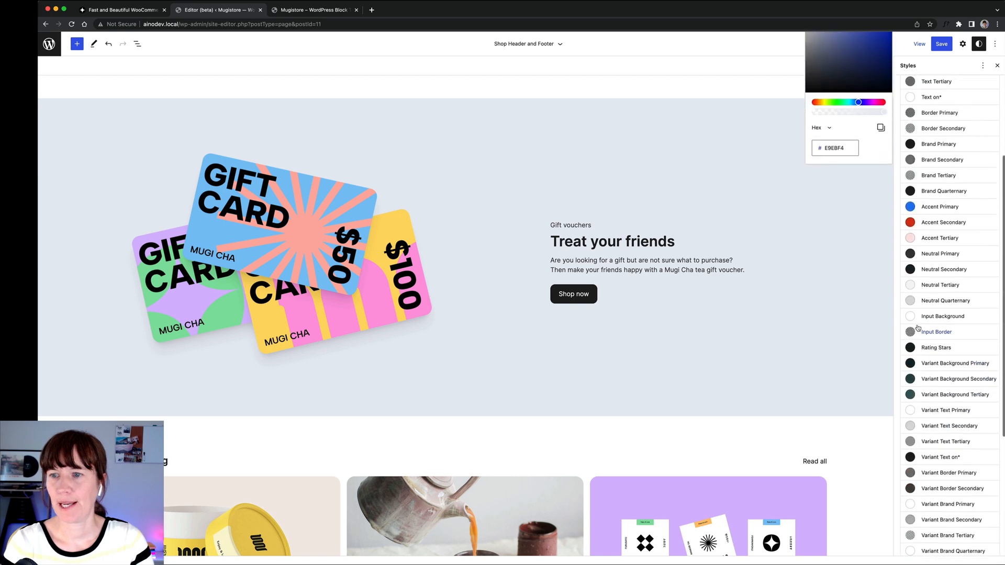
pyautogui.scroll(1, 932, 242)
pyautogui.scroll(-1, 932, 242)
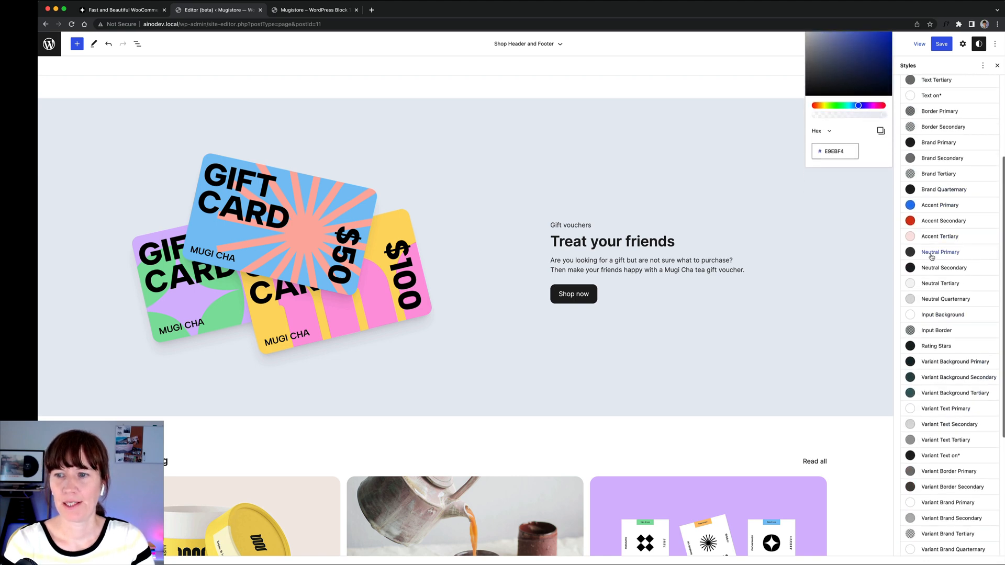
# Step: Change the Brand Primary theme color used by the gift voucher button to dark green 126951
pyautogui.scroll(2, 926, 219)
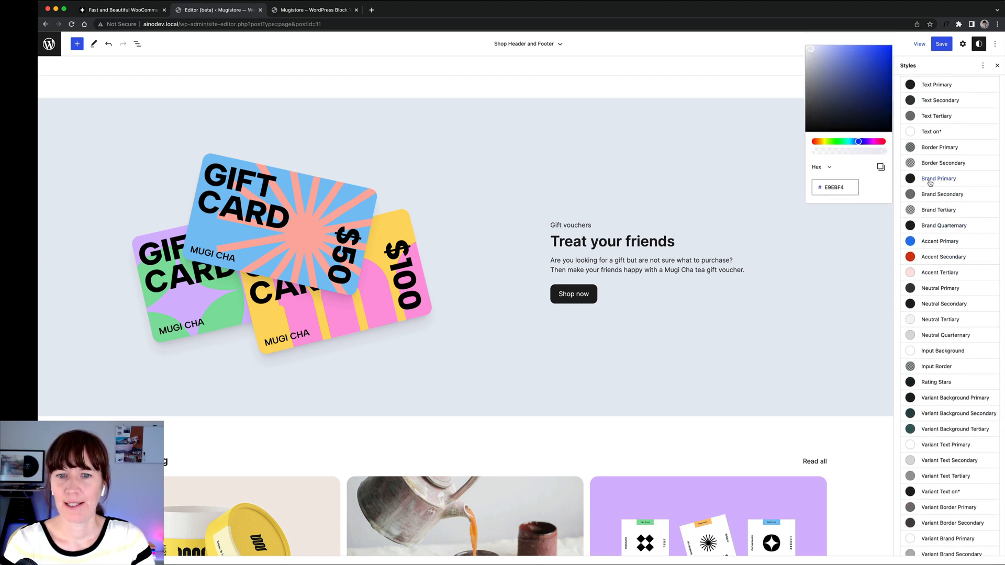
pyautogui.click(930, 182)
pyautogui.click(923, 181)
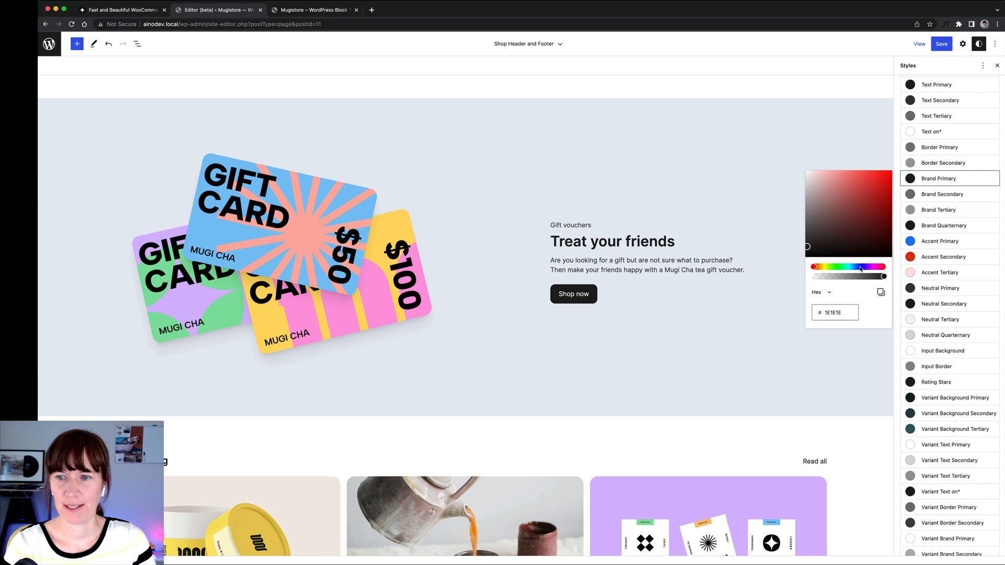
pyautogui.click(839, 268)
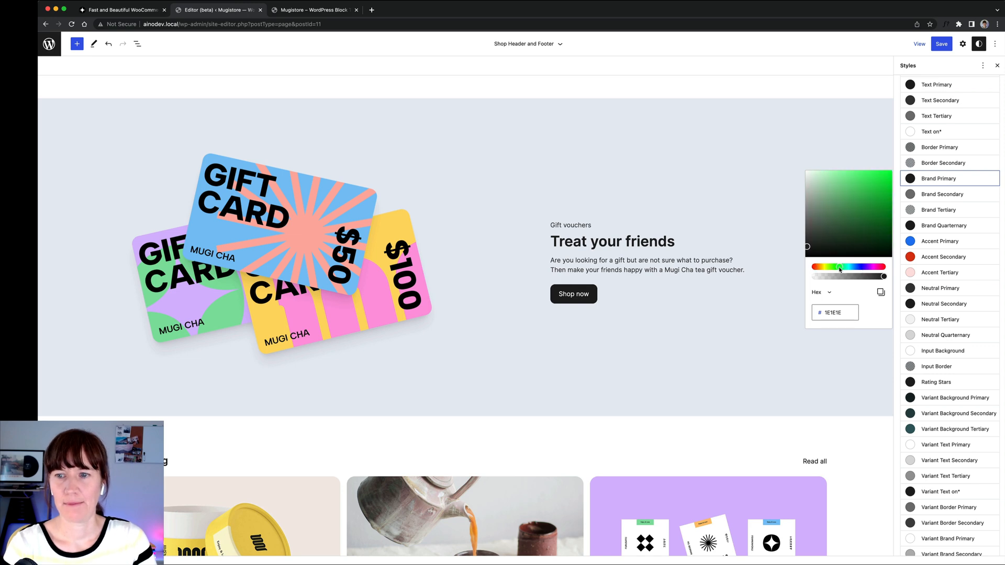
pyautogui.click(866, 218)
pyautogui.moveTo(866, 217); pyautogui.dragTo(874, 213)
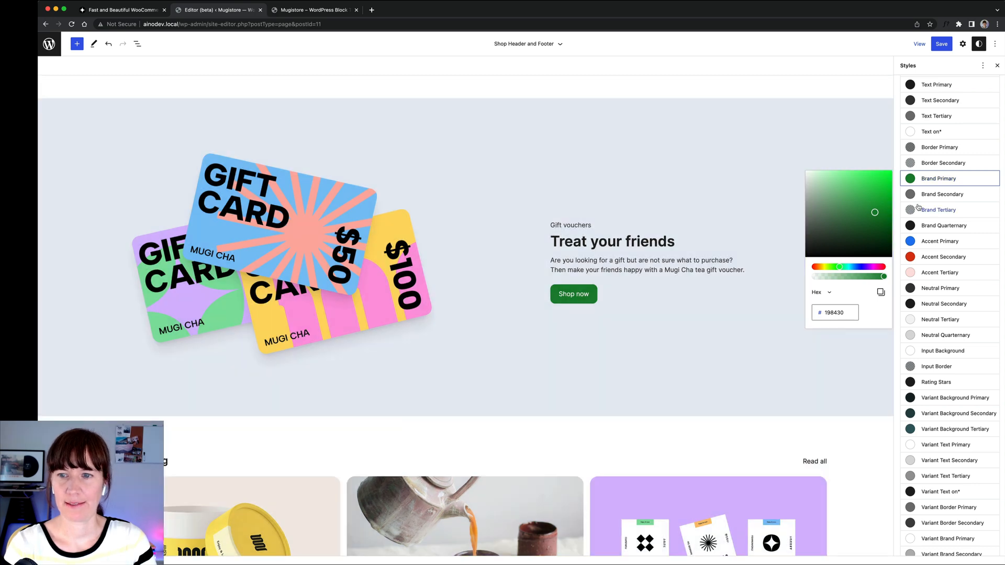
pyautogui.click(876, 221)
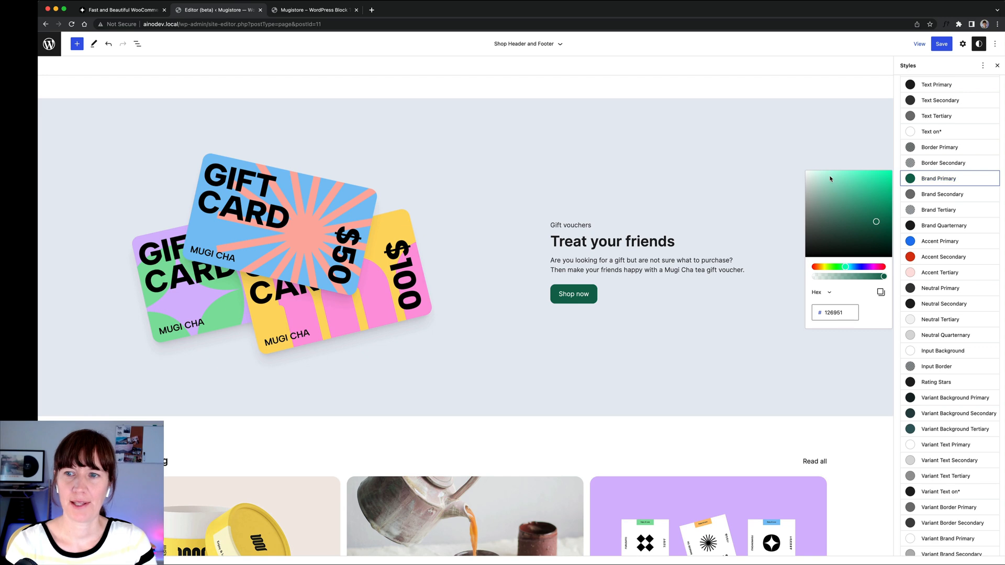
# Step: Try a light mint green, A2F3DC, as the Brand Primary theme color
pyautogui.click(834, 177)
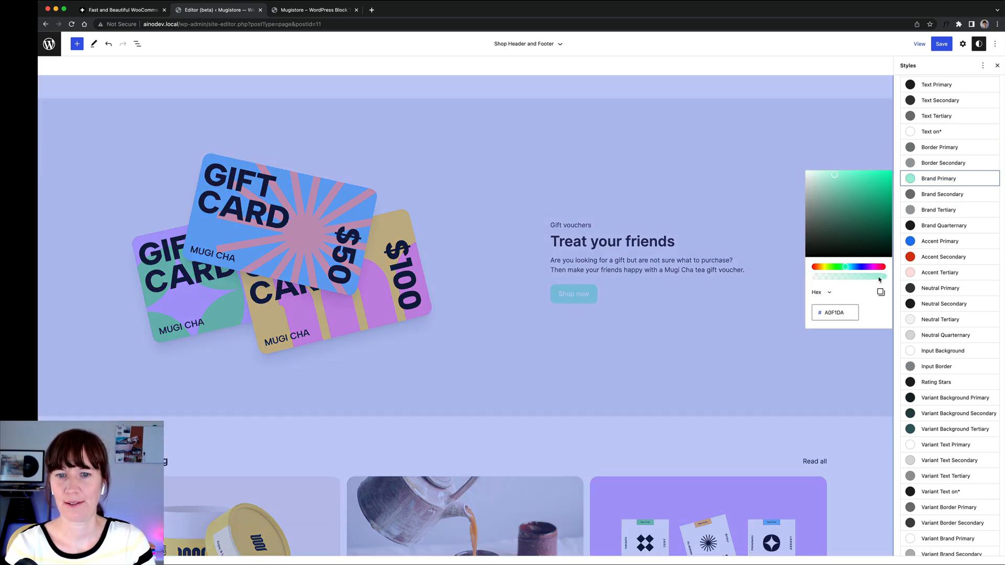
pyautogui.moveTo(881, 279); pyautogui.dragTo(906, 273)
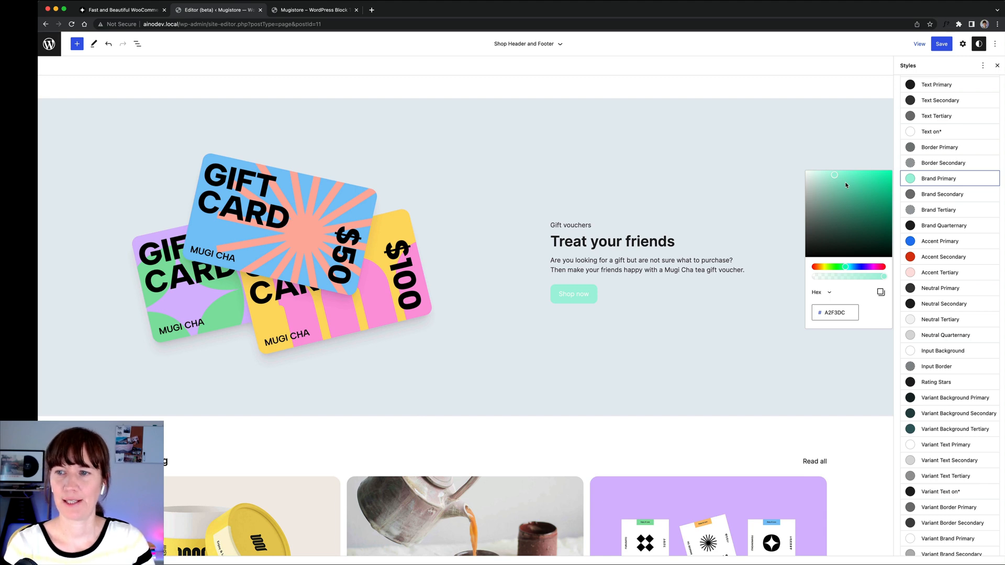
# Step: Adjust the Brand Primary theme color to a saturated dark green, 10654D
pyautogui.click(866, 216)
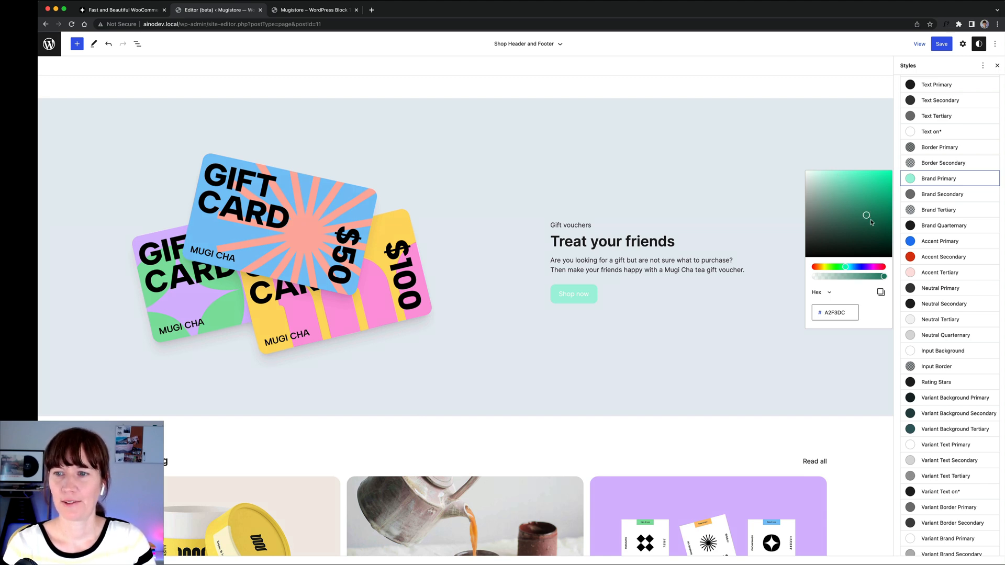
pyautogui.click(871, 221)
pyautogui.moveTo(871, 220); pyautogui.dragTo(866, 224)
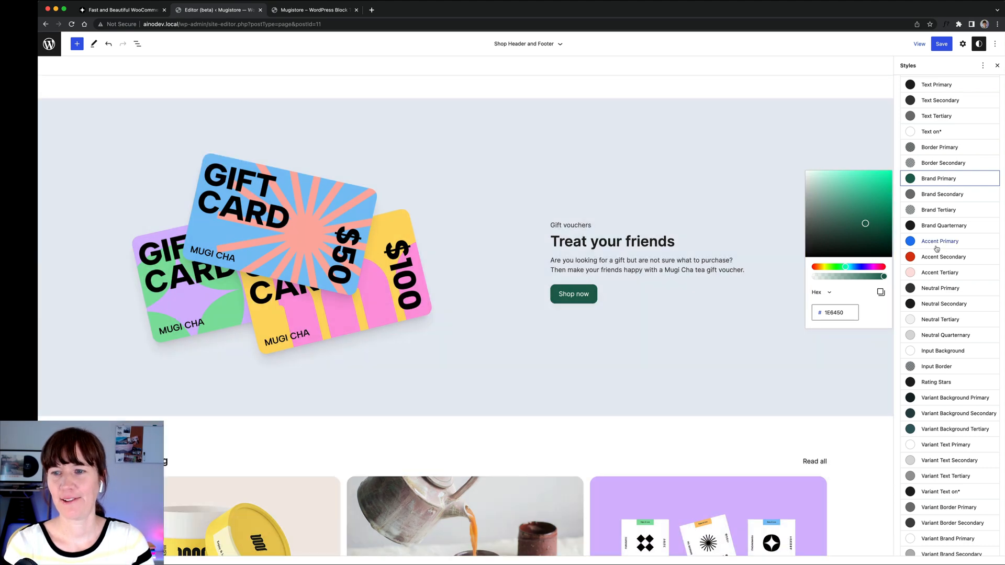
pyautogui.click(863, 226)
pyautogui.click(865, 222)
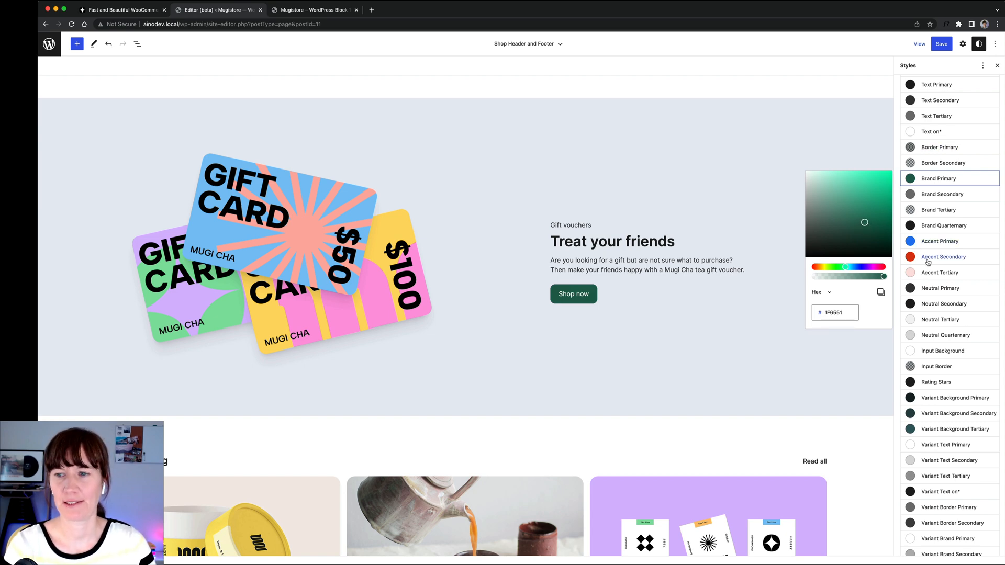
pyautogui.scroll(-2, 925, 283)
pyautogui.scroll(3, 927, 223)
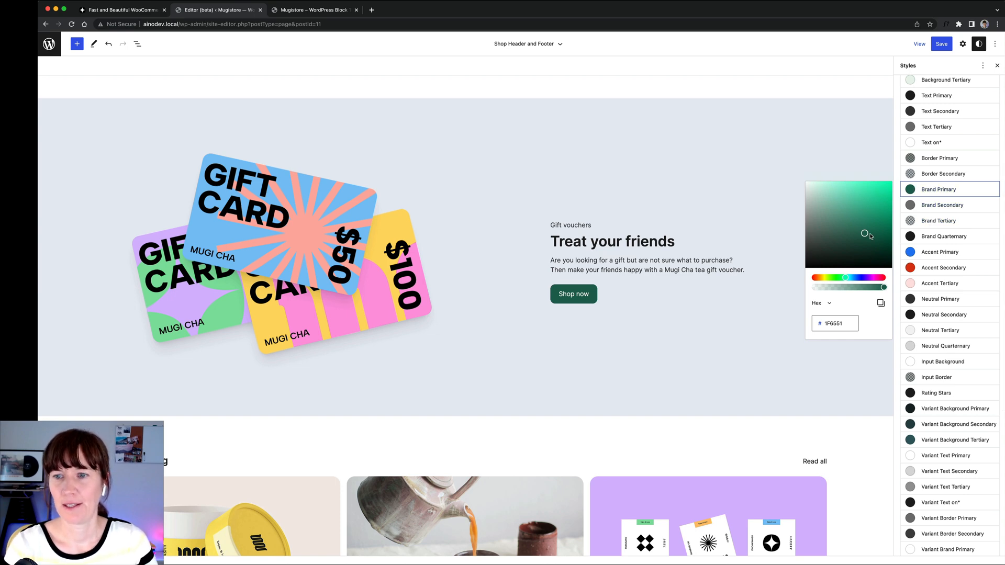
pyautogui.moveTo(871, 236); pyautogui.dragTo(878, 234)
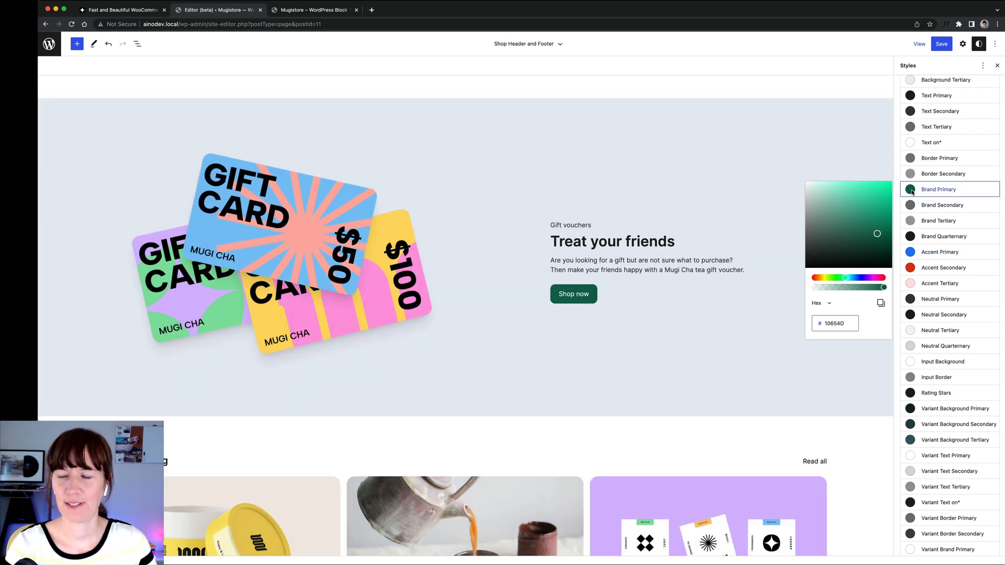
# Step: Copy the Brand Primary hex code into Brand Secondary and lighten that color to medium green 2BA180
pyautogui.click(908, 206)
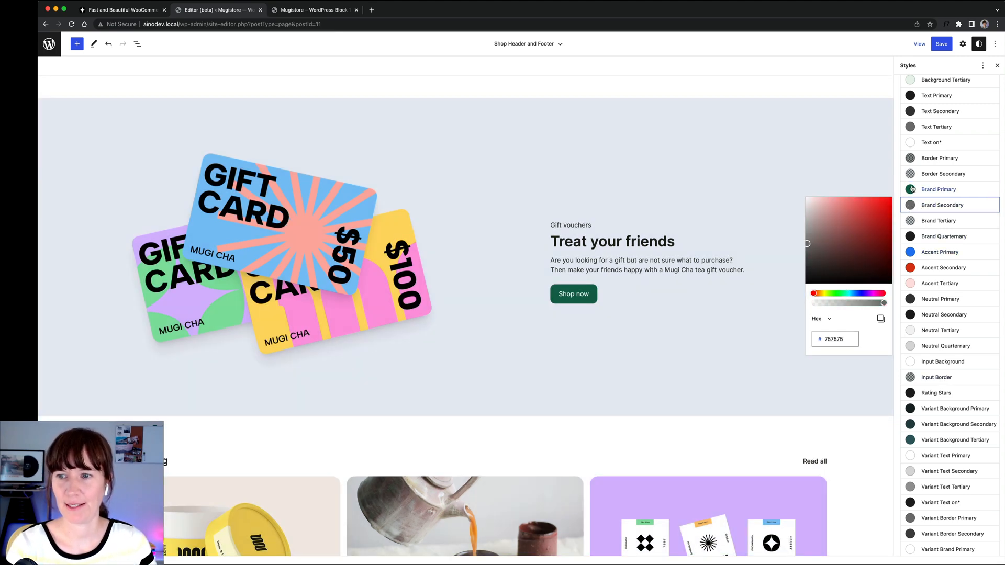
pyautogui.click(914, 189)
pyautogui.doubleClick(850, 325)
pyautogui.press('cmd+c')
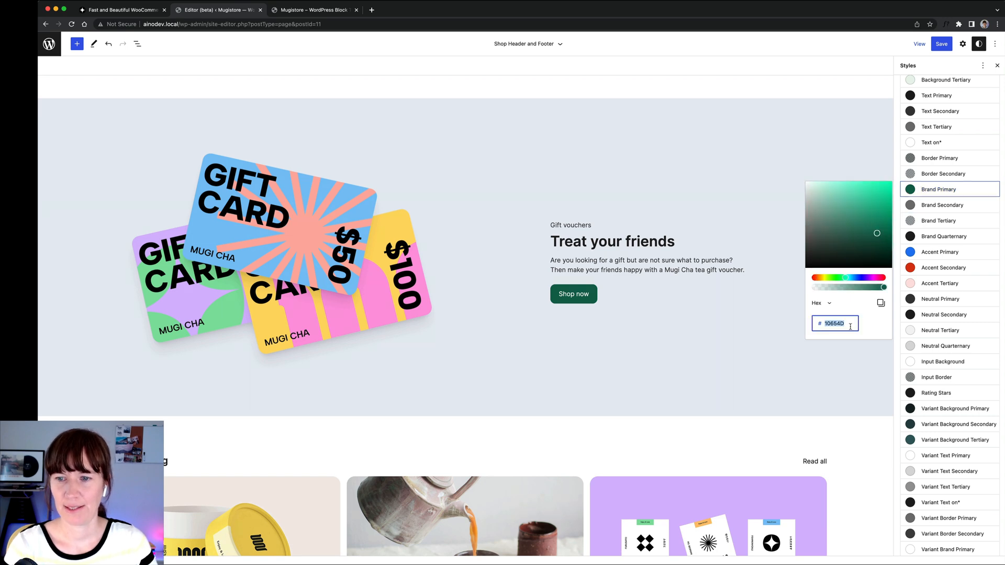
pyautogui.click(942, 205)
pyautogui.doubleClick(843, 337)
pyautogui.press('cmd+v')
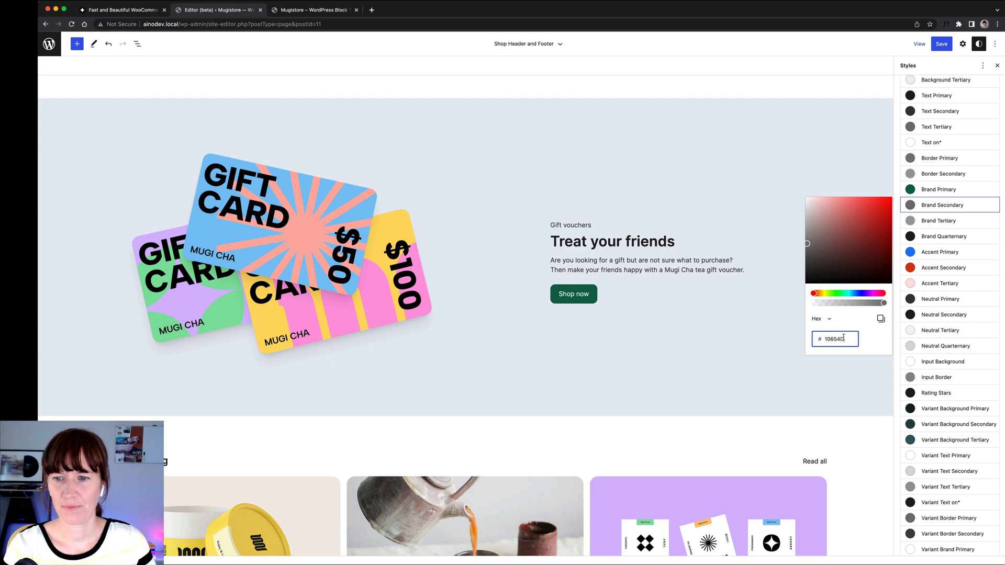
pyautogui.click(870, 233)
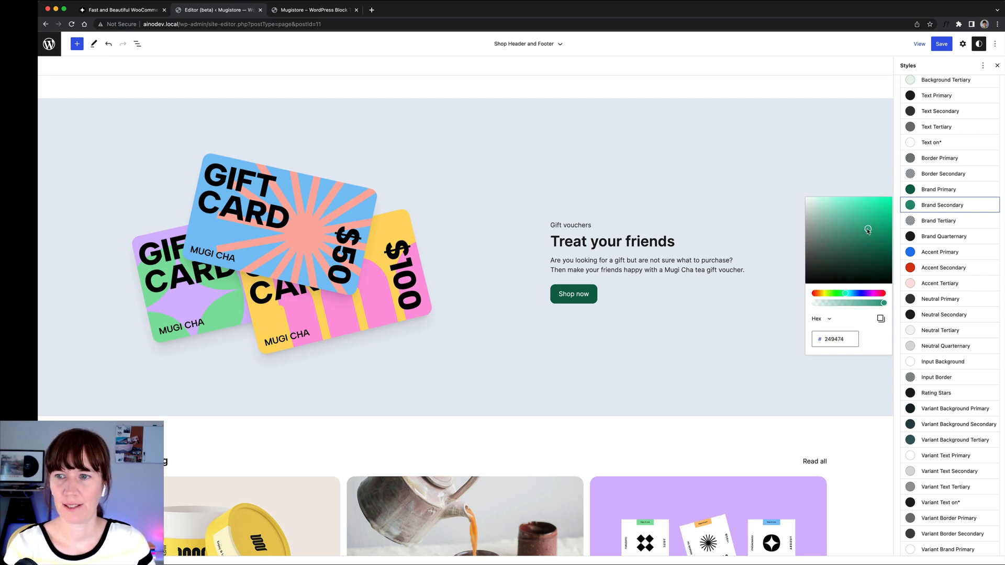
pyautogui.click(868, 230)
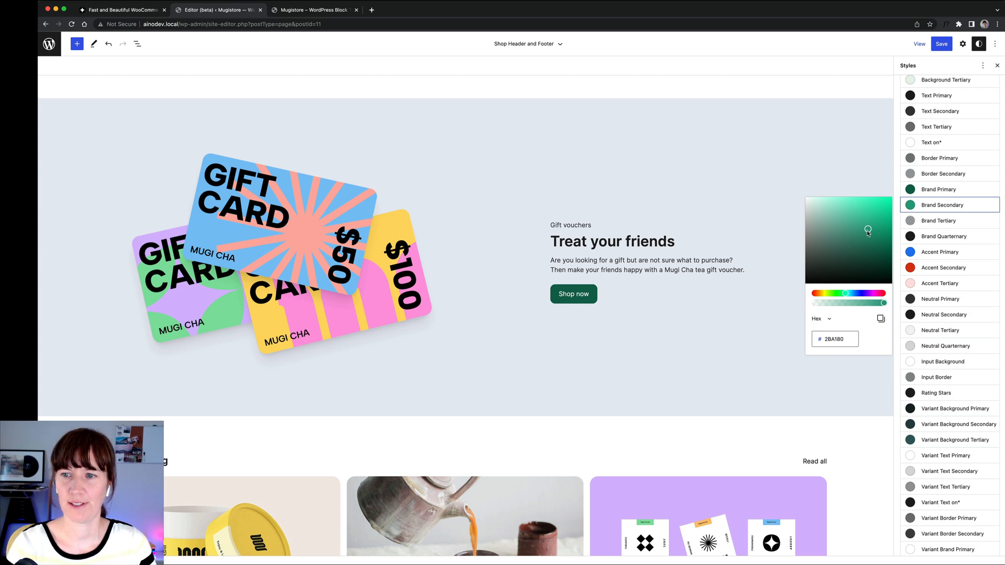
# Step: Replace the Brand Tertiary color with the copied 10654D green and lighten it to mint green 47DCB2
pyautogui.click(951, 222)
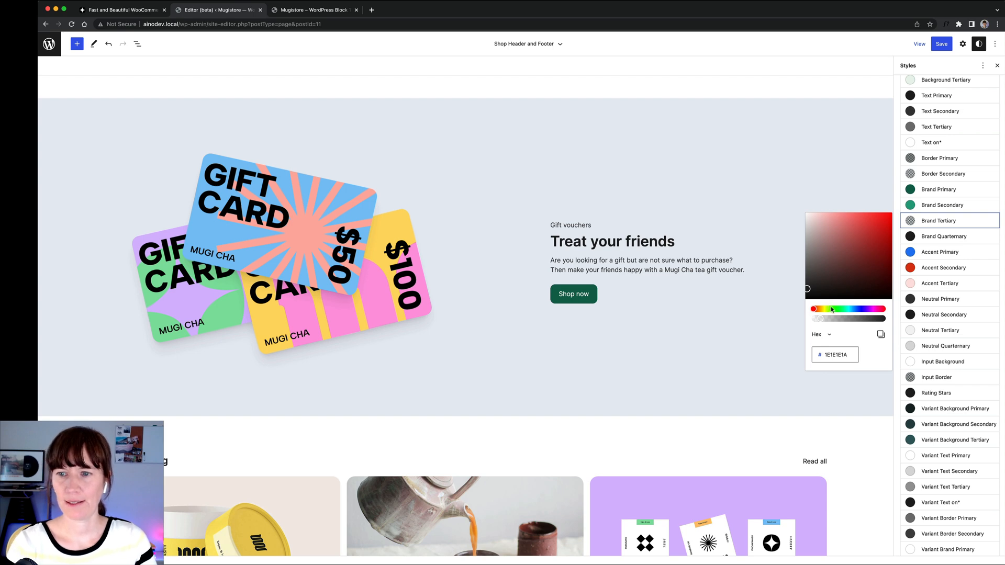
pyautogui.doubleClick(845, 353)
pyautogui.press('super+v')
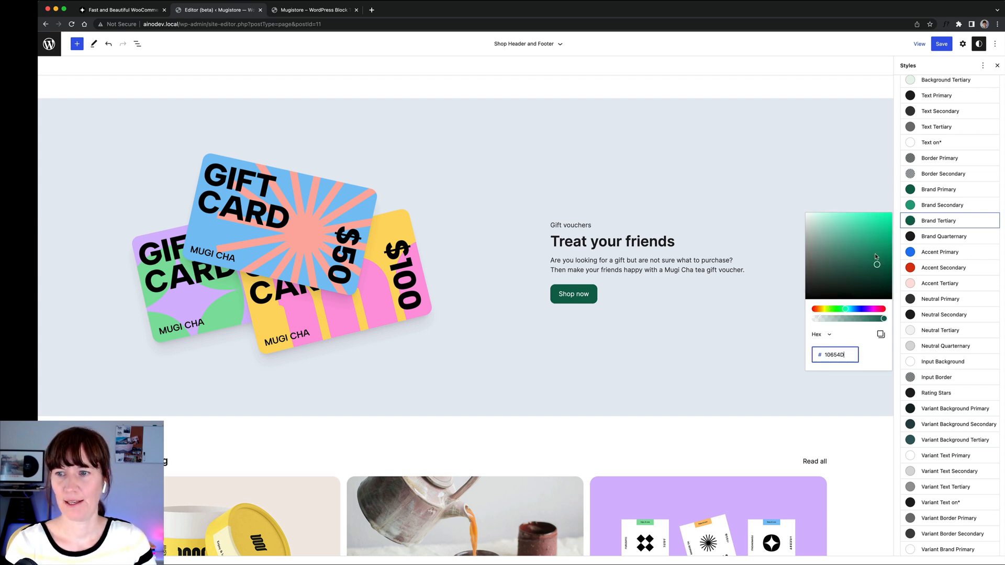
pyautogui.click(868, 231)
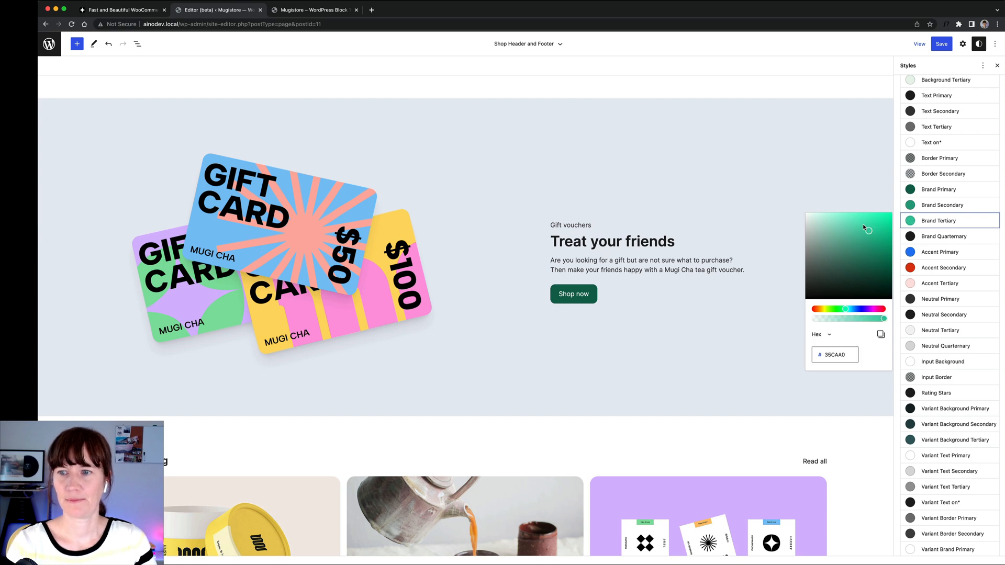
pyautogui.moveTo(868, 230); pyautogui.dragTo(863, 226)
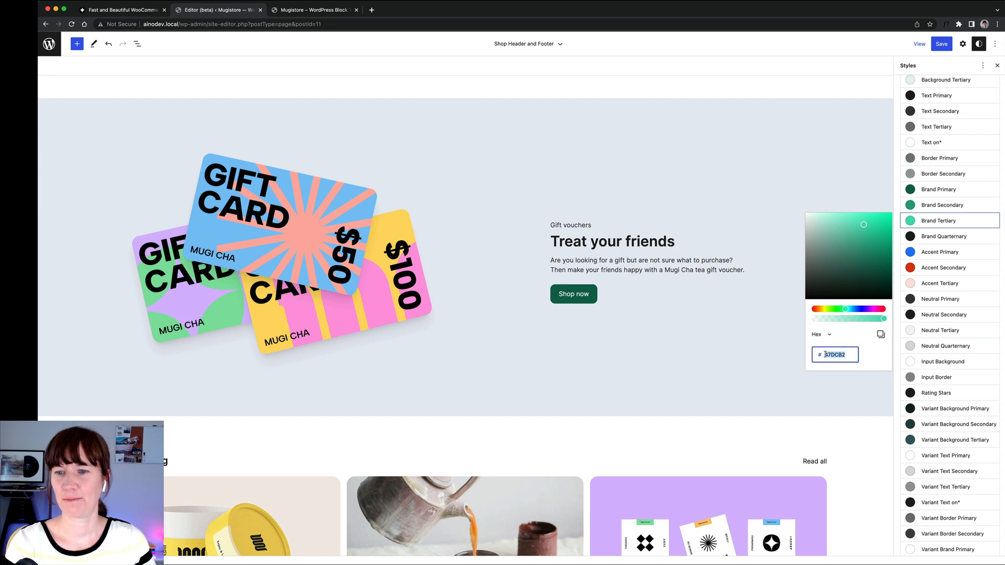
# Step: Try an alpha of 60 on Brand Tertiary in RGB format, and restore alpha 100 and the Hex format
pyautogui.click(826, 335)
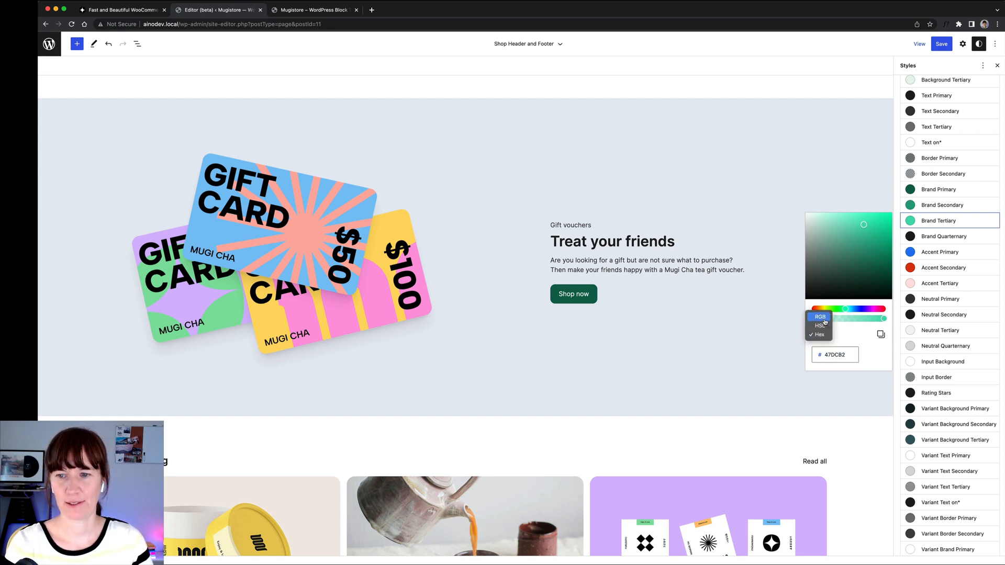
pyautogui.click(825, 320)
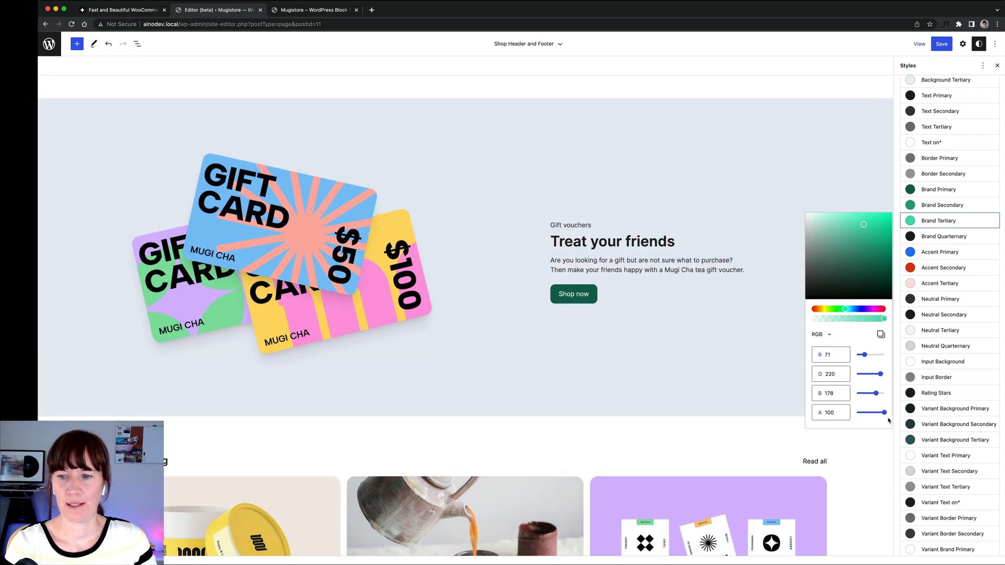
pyautogui.click(873, 413)
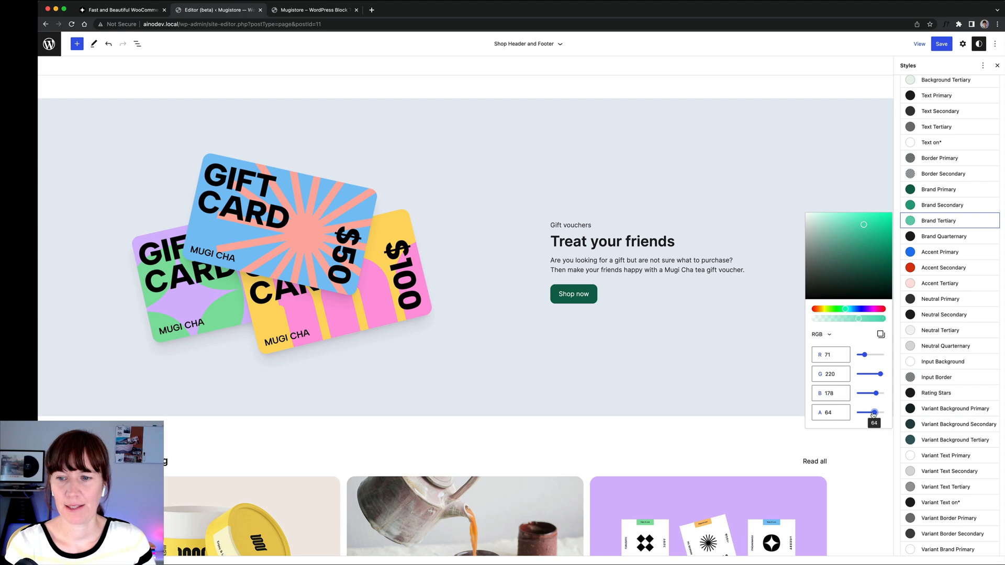
pyautogui.click(873, 414)
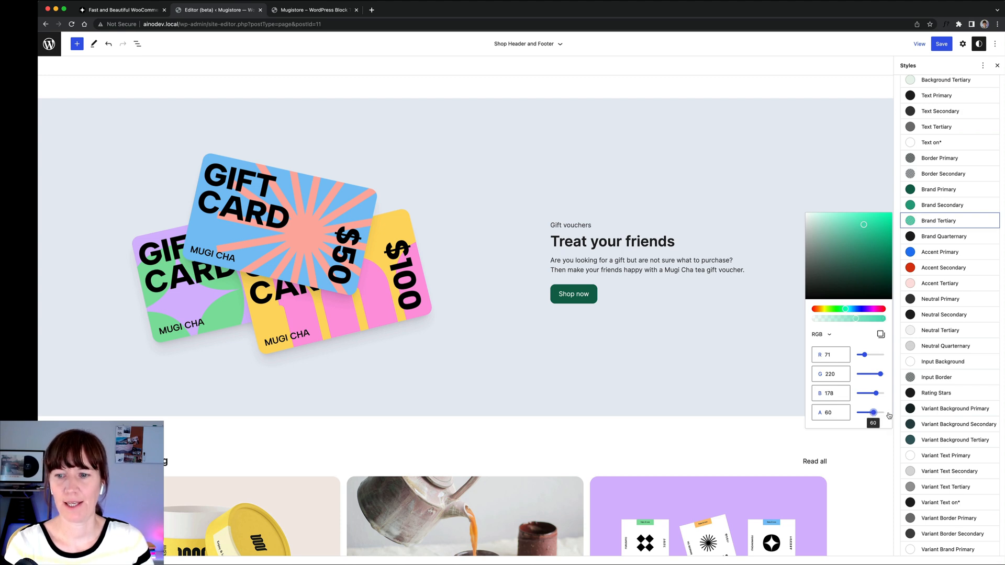
pyautogui.click(888, 414)
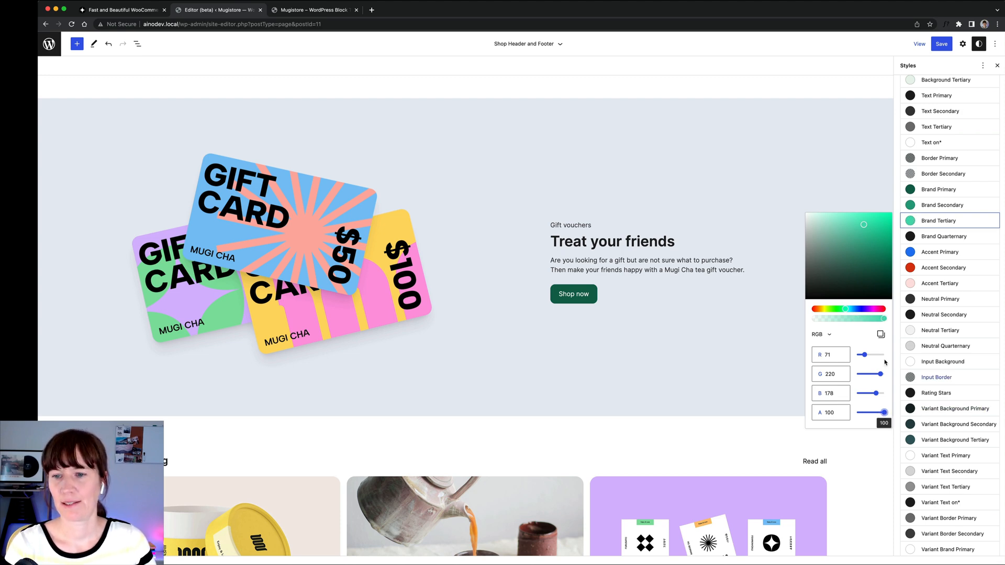
pyautogui.click(821, 335)
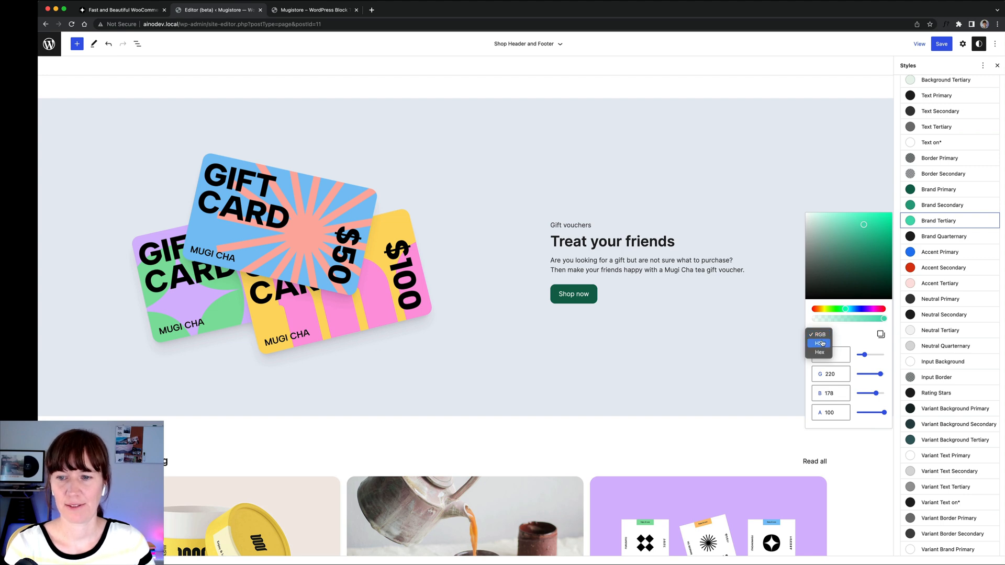
pyautogui.click(819, 352)
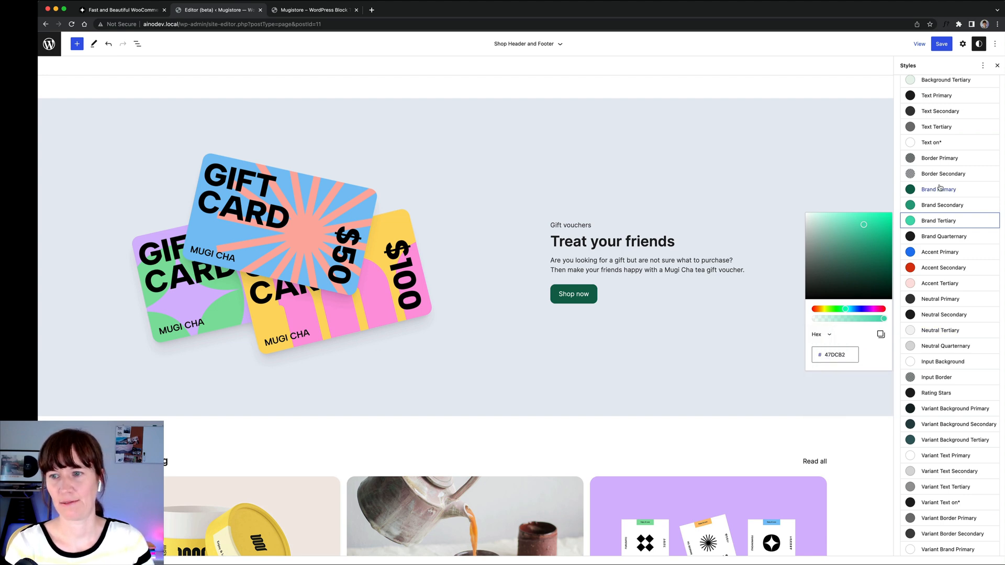
# Step: Review the whole theme palette including the Variant colors, and finish editing the theme colors
pyautogui.scroll(-3, 940, 230)
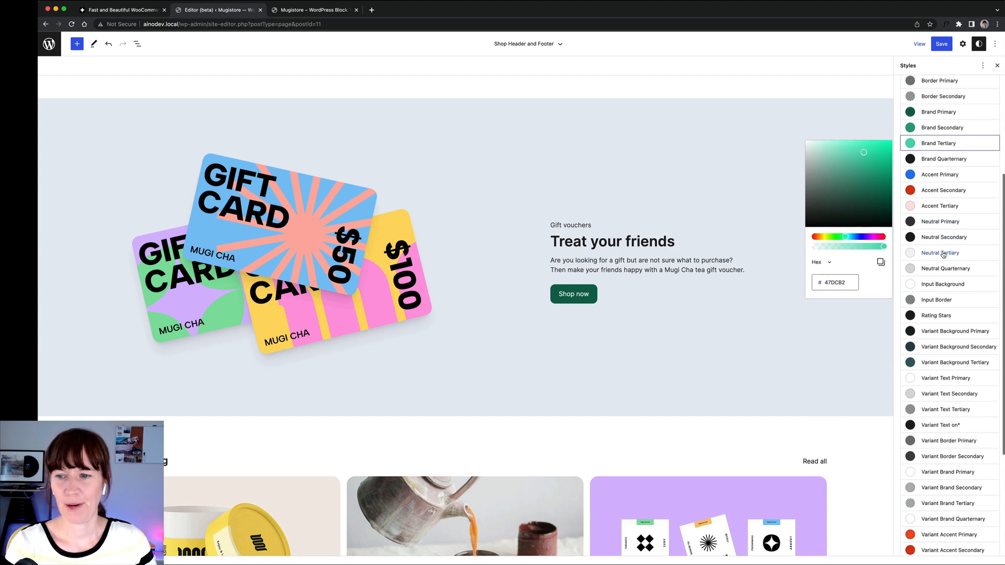
pyautogui.scroll(-3, 942, 254)
pyautogui.scroll(10, 940, 241)
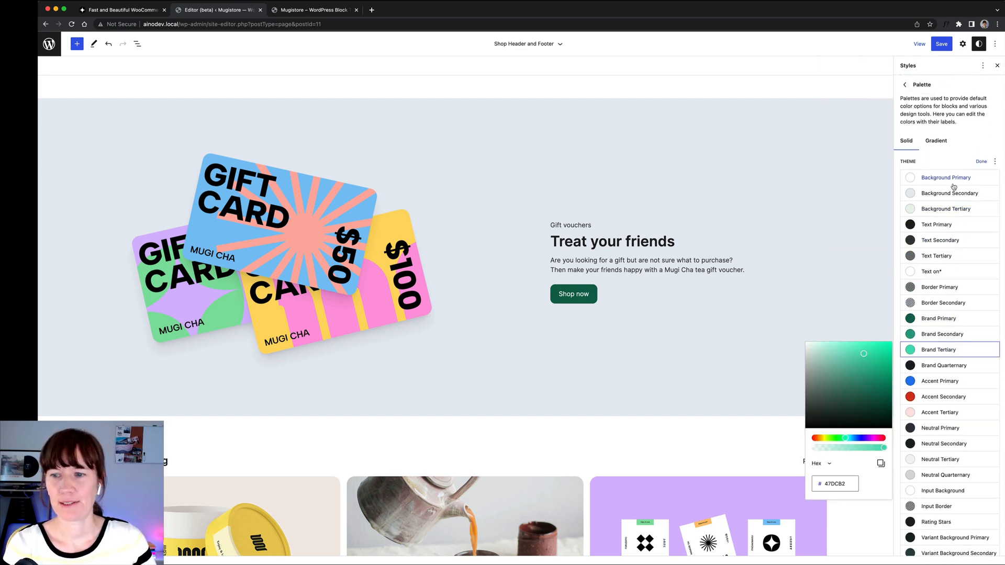
pyautogui.scroll(-15, 954, 187)
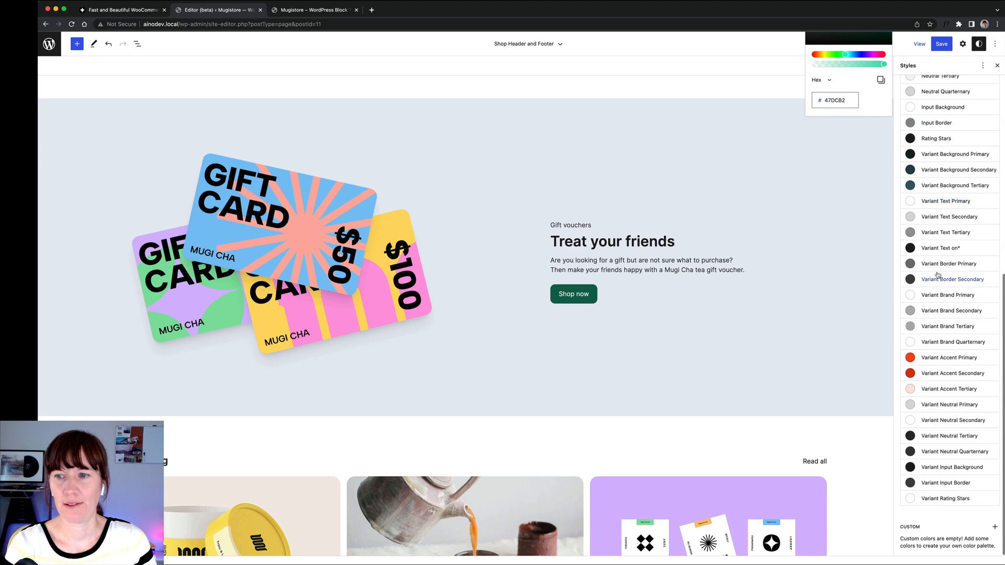
pyautogui.scroll(3, 937, 274)
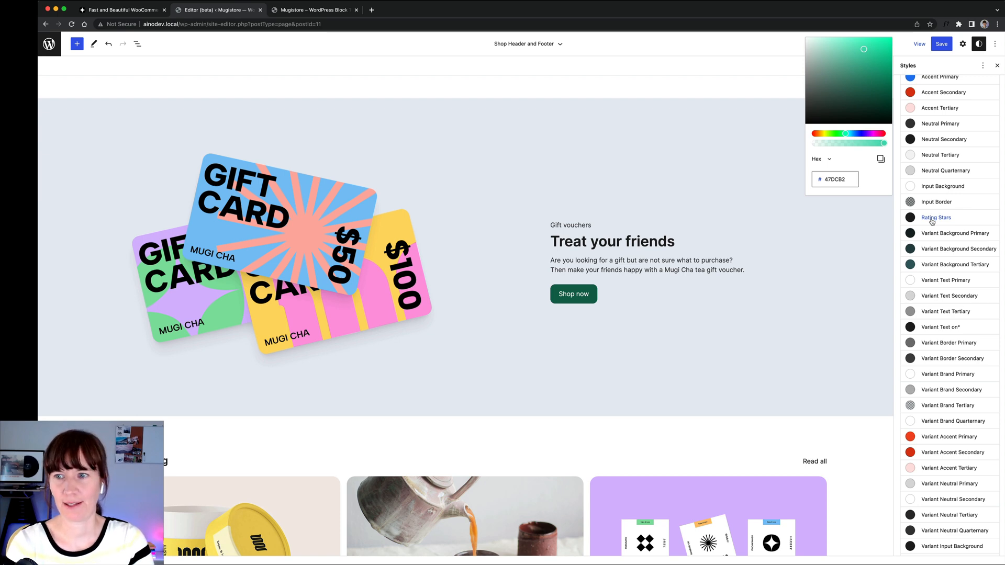
pyautogui.scroll(10, 932, 222)
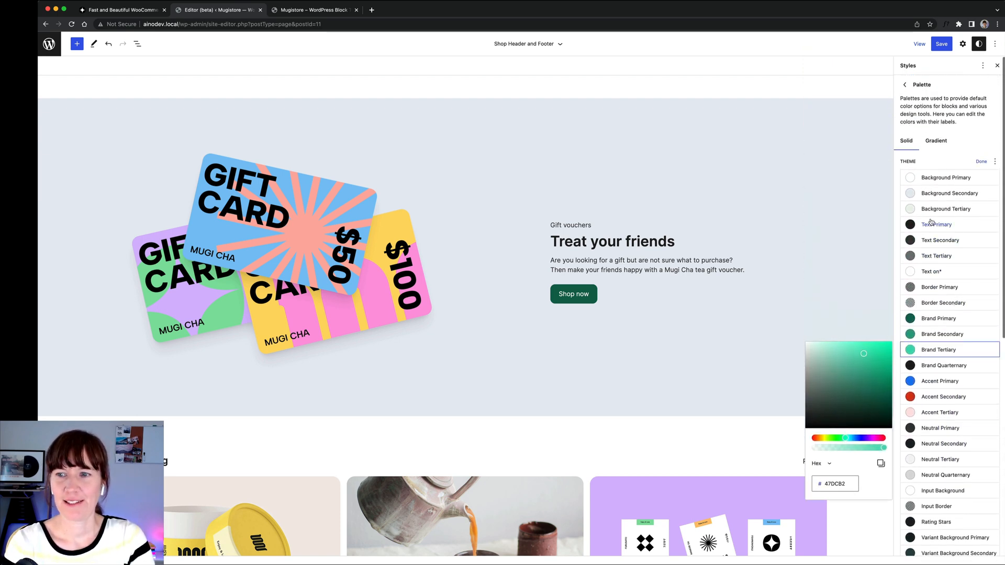
pyautogui.click(981, 162)
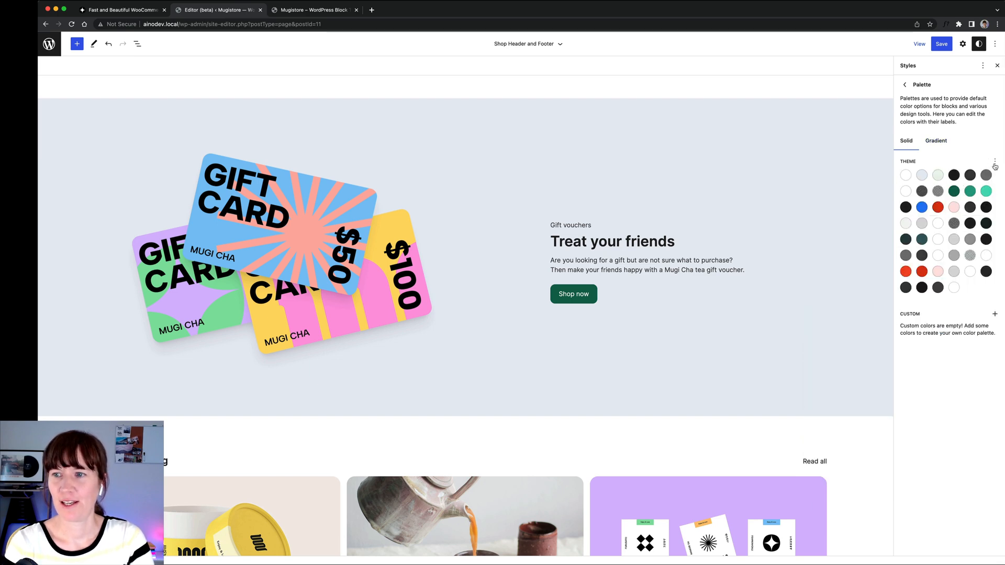
# Step: View the theme palette's Edit colors and Reset colors options without applying either
pyautogui.click(995, 162)
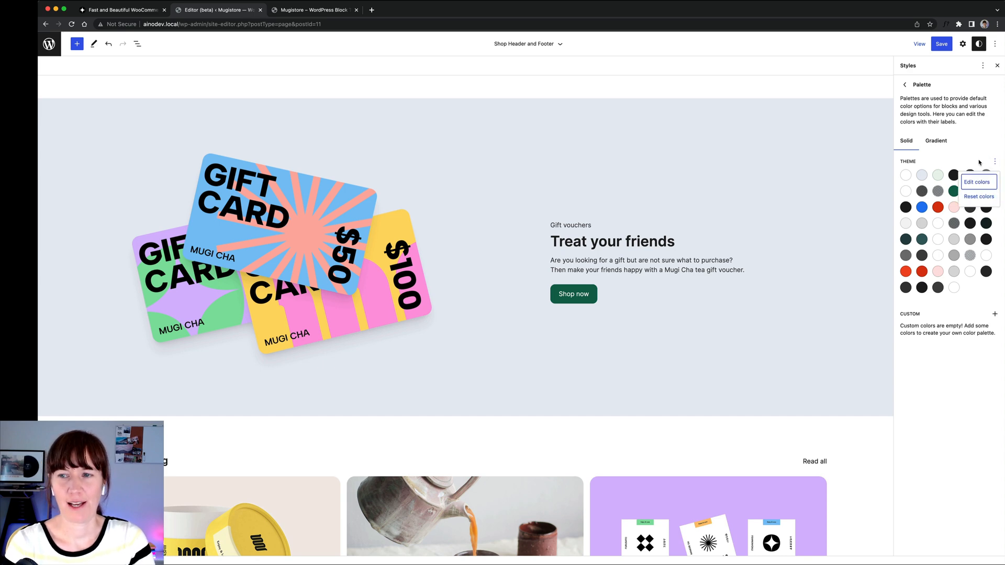
pyautogui.click(993, 140)
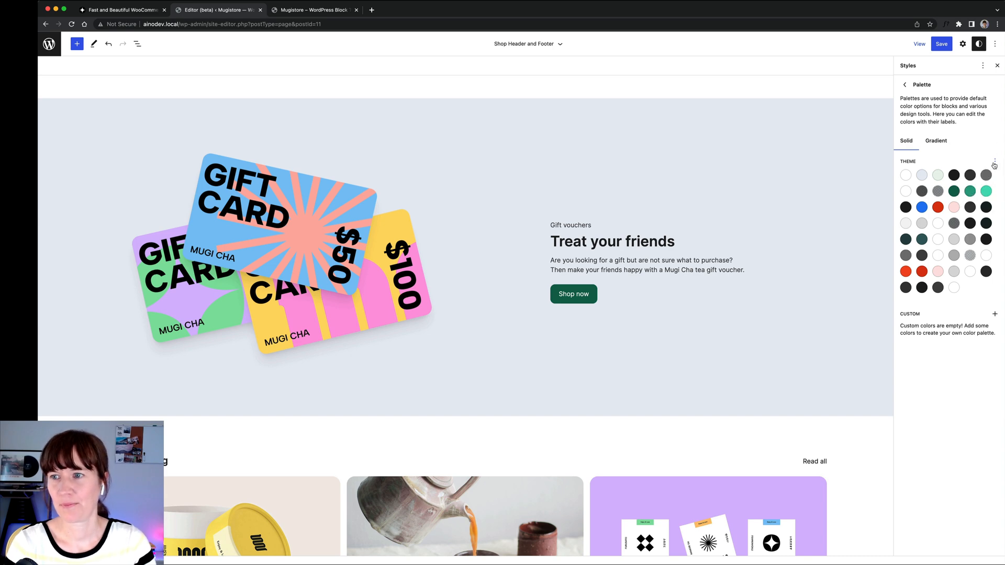
pyautogui.click(994, 162)
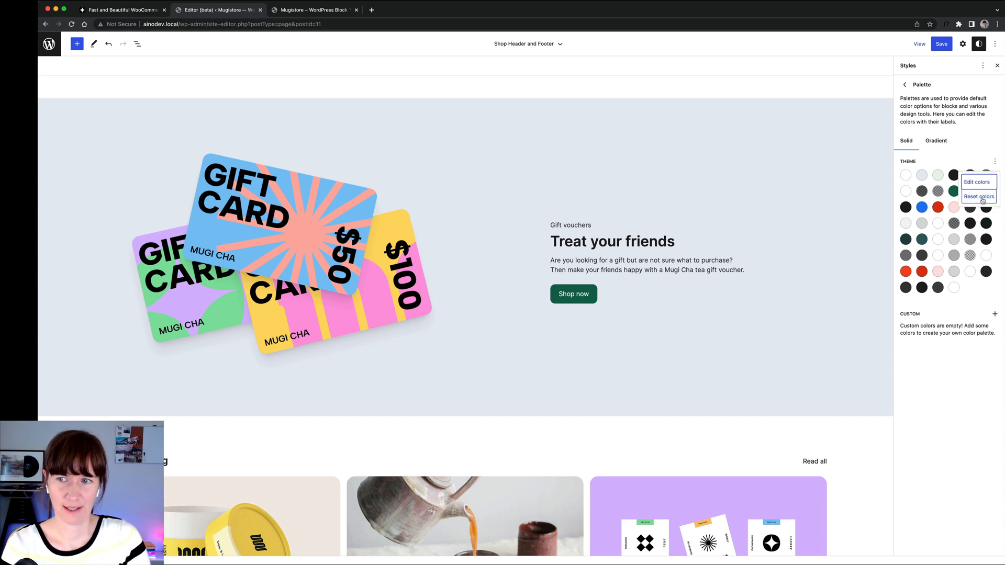
pyautogui.click(988, 129)
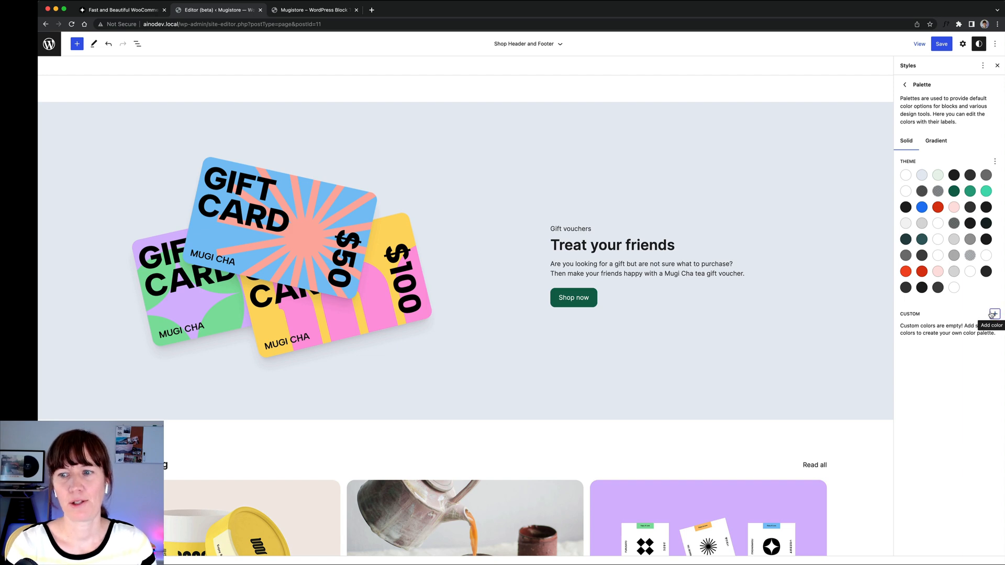
# Step: Add a custom color to the palette and pick a bright purple for it
pyautogui.click(992, 315)
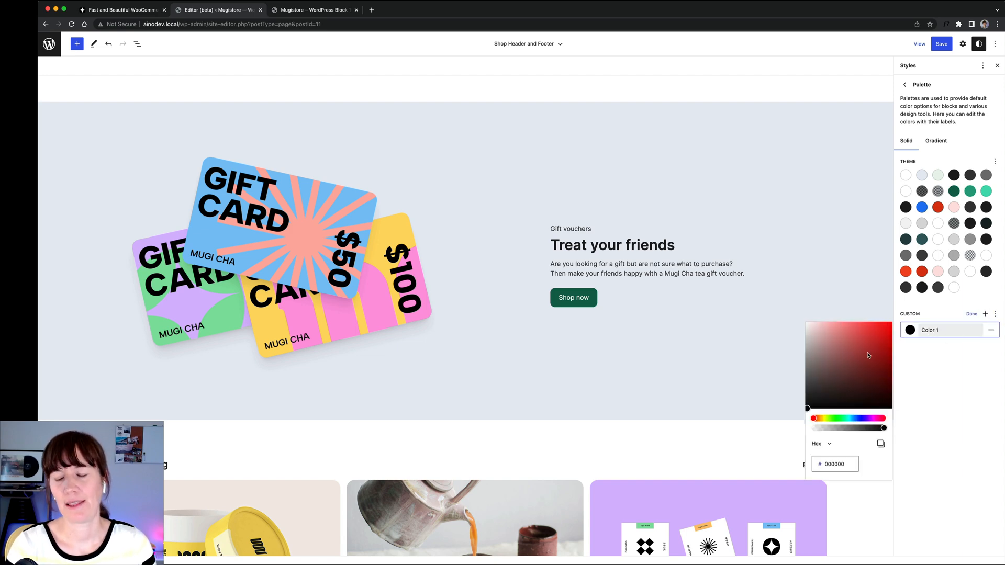
pyautogui.click(868, 418)
pyautogui.click(862, 329)
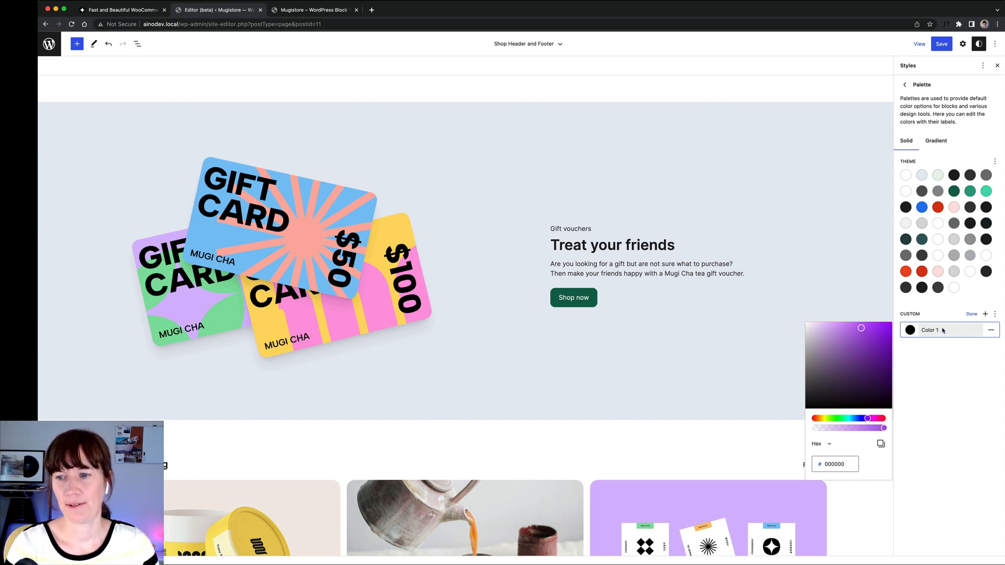
# Step: Rename the new purple custom color to Special Badge and finish editing the custom colors
pyautogui.moveTo(942, 330); pyautogui.dragTo(909, 330)
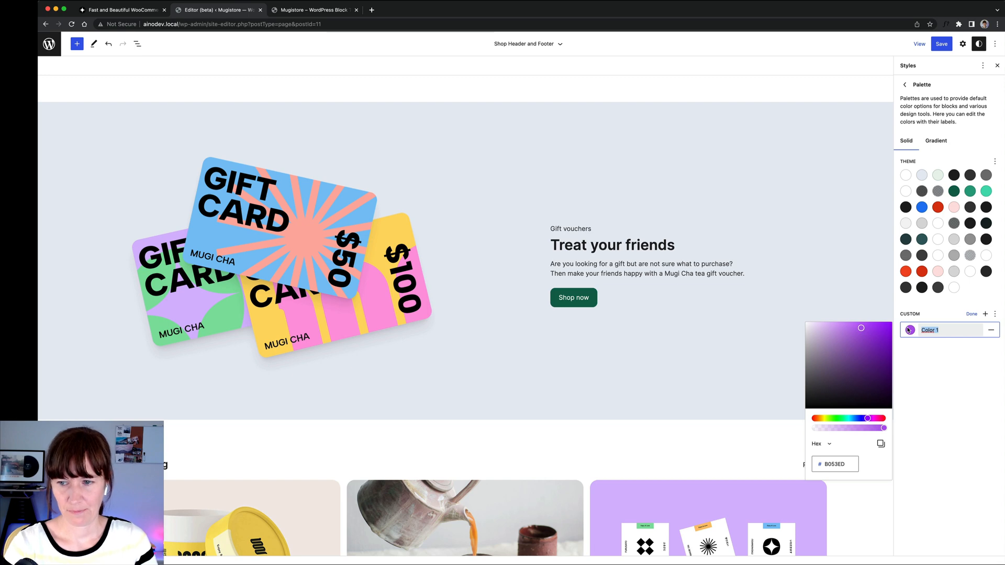
pyautogui.write('Badge')
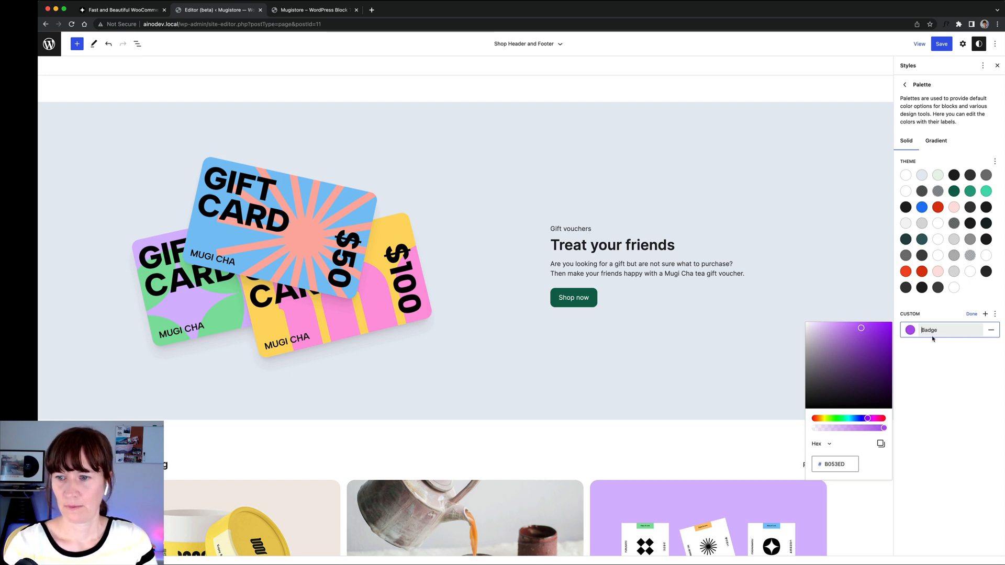
pyautogui.write('Special')
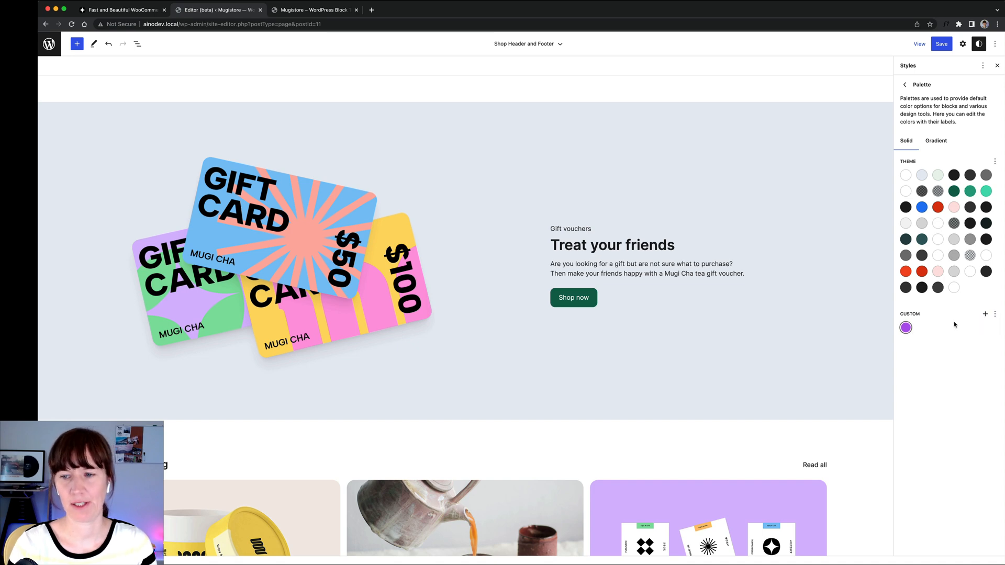
pyautogui.click(986, 315)
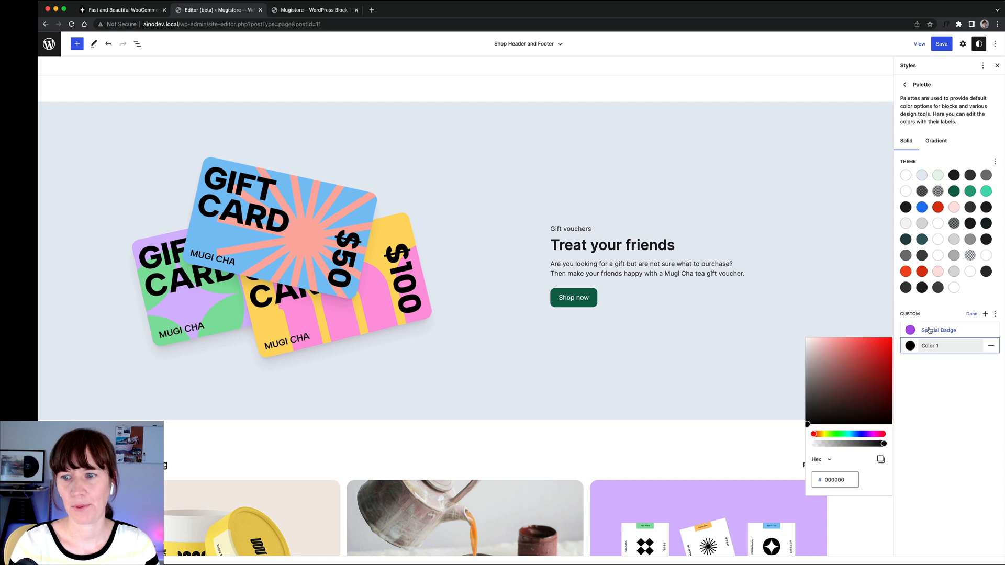
pyautogui.click(971, 314)
pyautogui.click(967, 315)
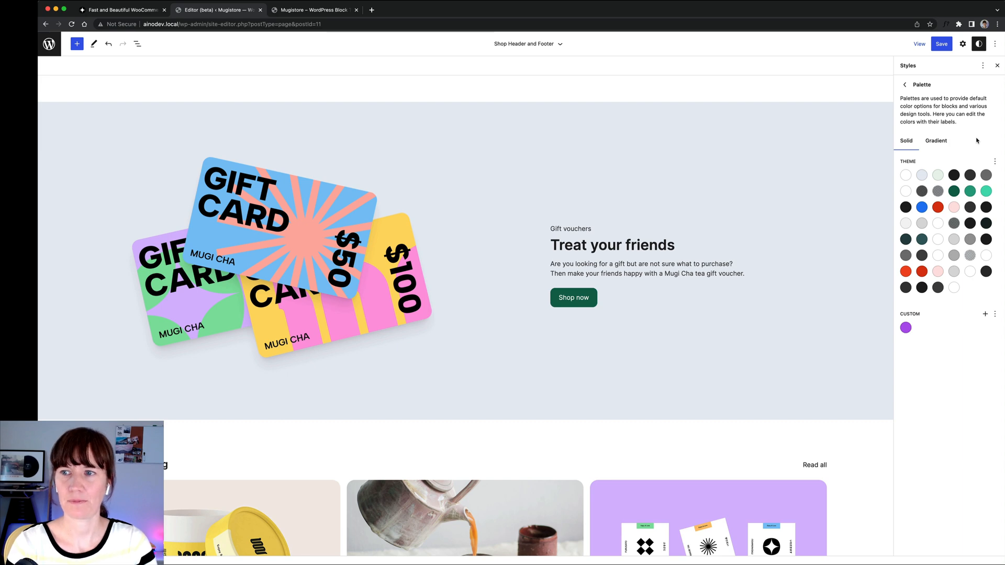
# Step: Open the theme colors for editing and review the named list from Background Primary to the Variant Text colors
pyautogui.click(995, 161)
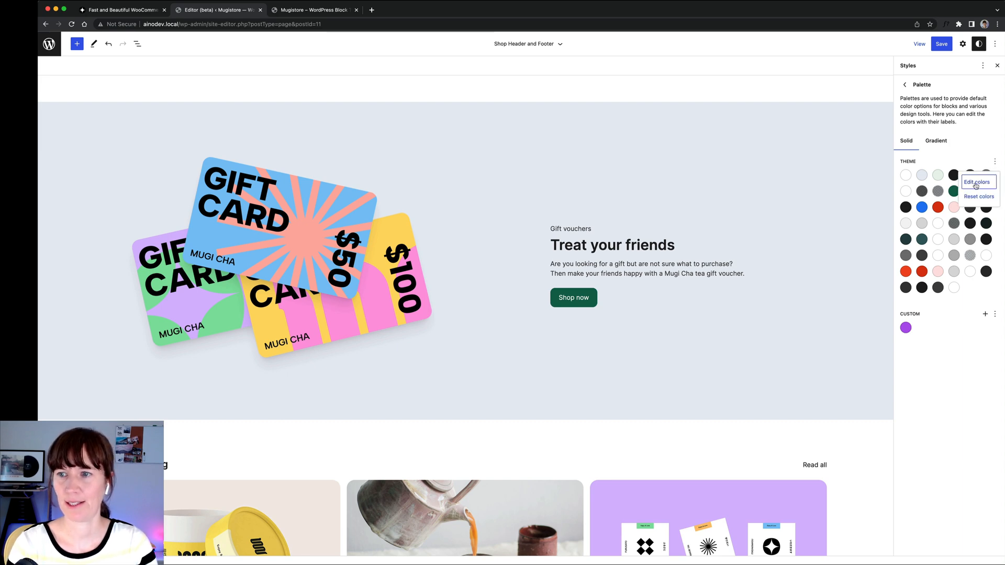
pyautogui.click(976, 184)
pyautogui.scroll(-3, 952, 348)
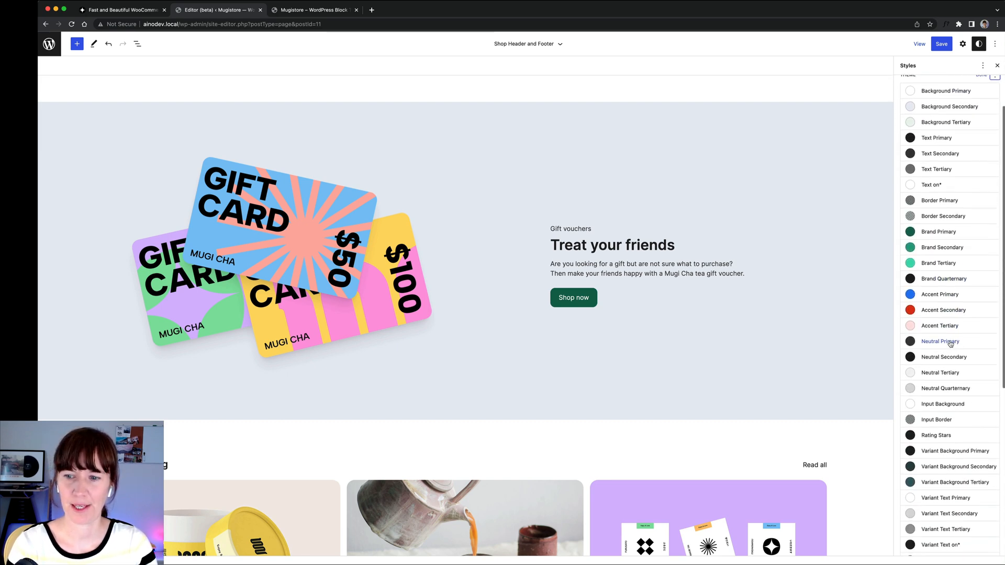
pyautogui.scroll(3, 950, 343)
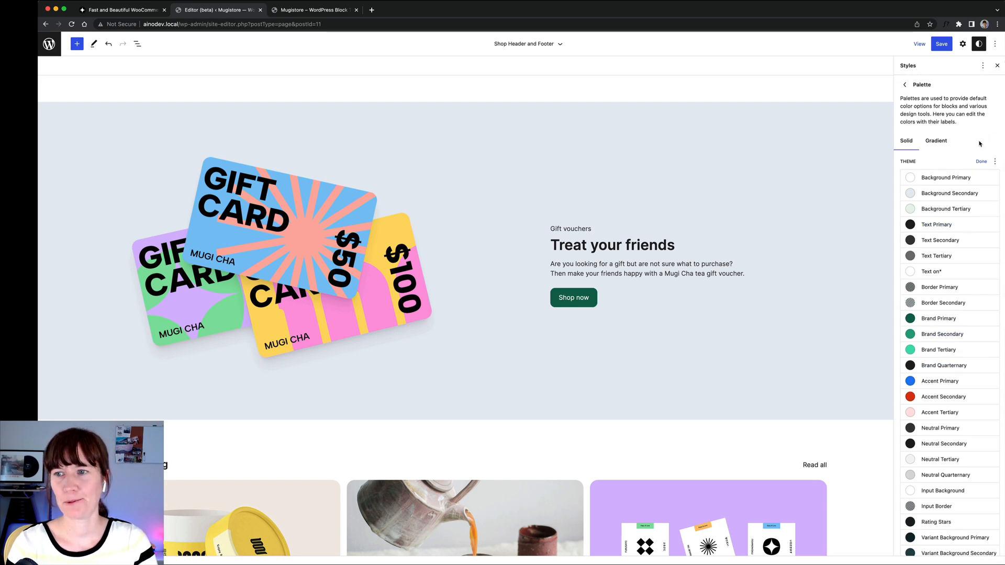